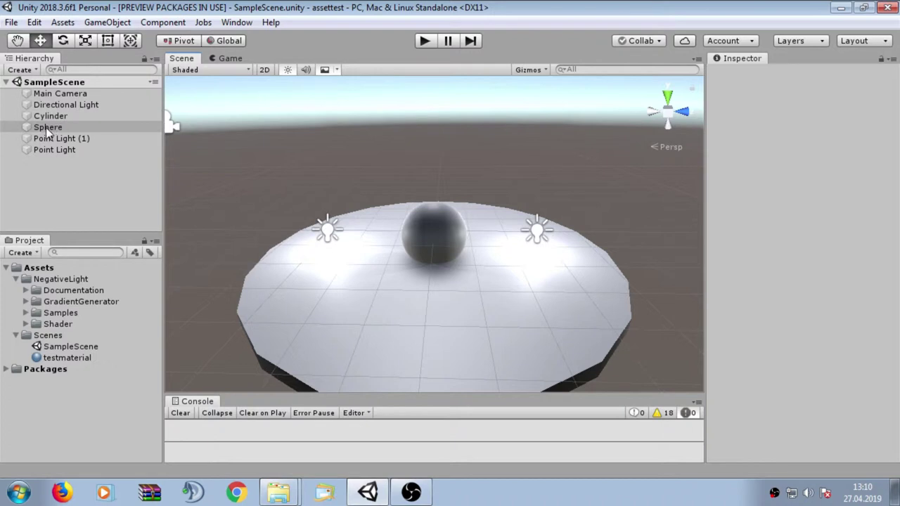
- Assign the NegativeLight_Standard_X2 shader to testmaterial
click(71, 357)
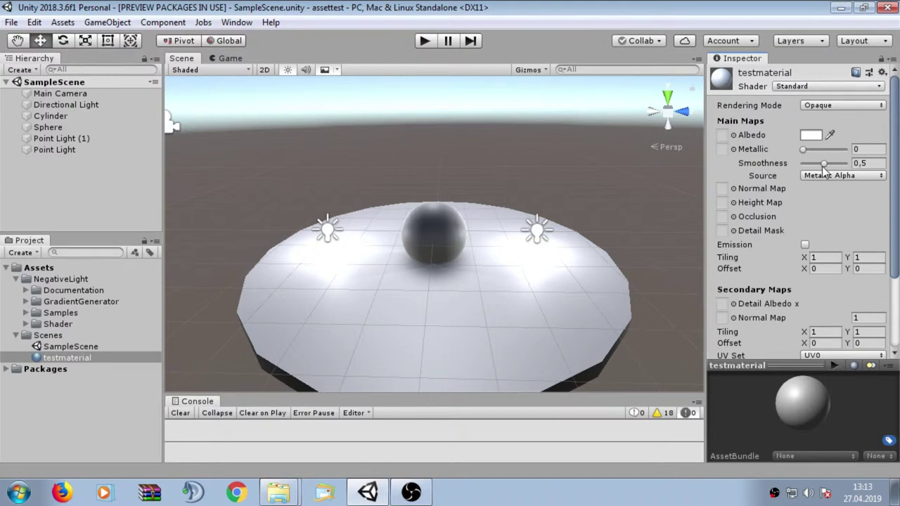
click(802, 87)
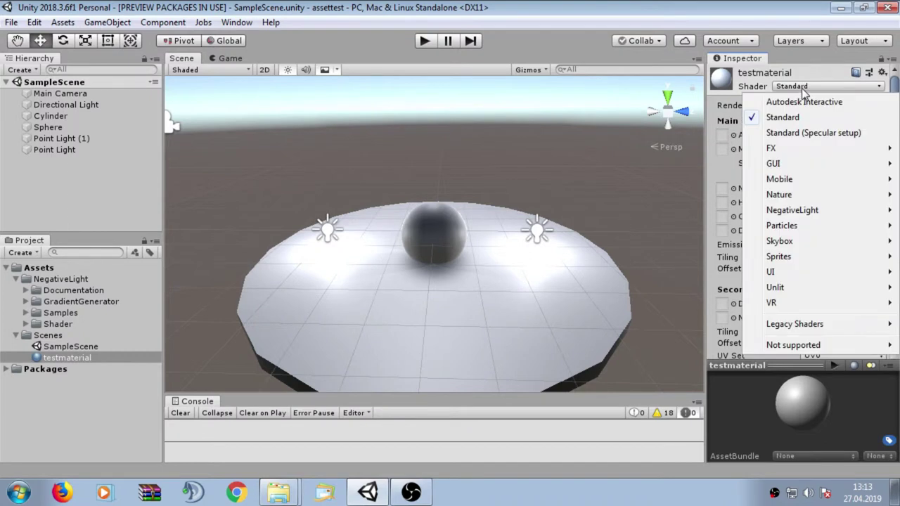
mouse_move(792, 213)
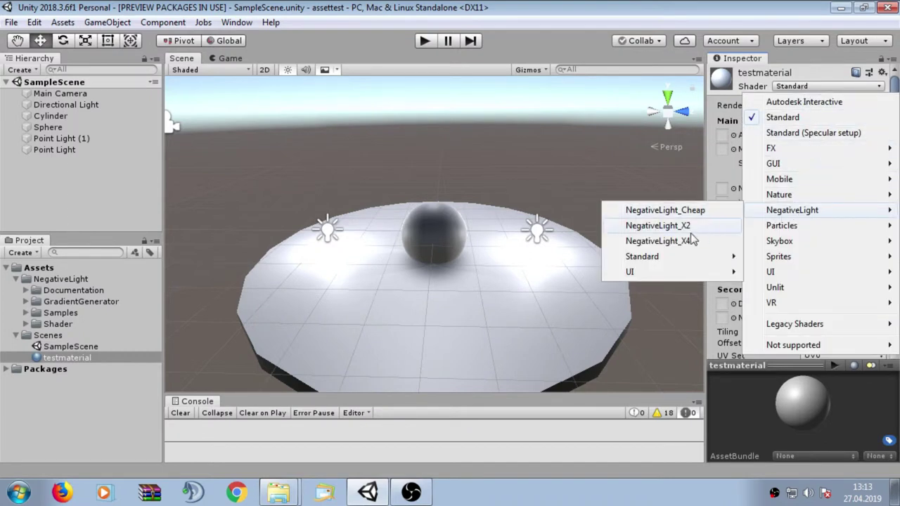
mouse_move(672, 257)
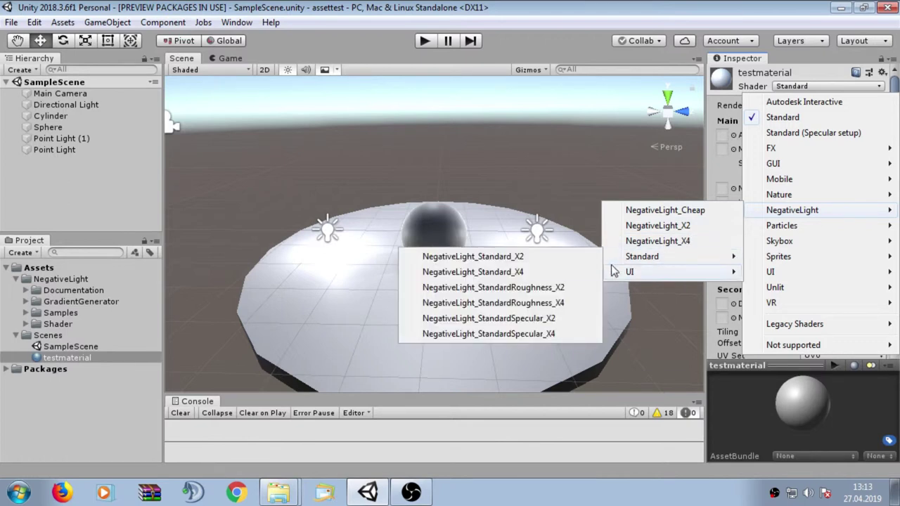
click(515, 260)
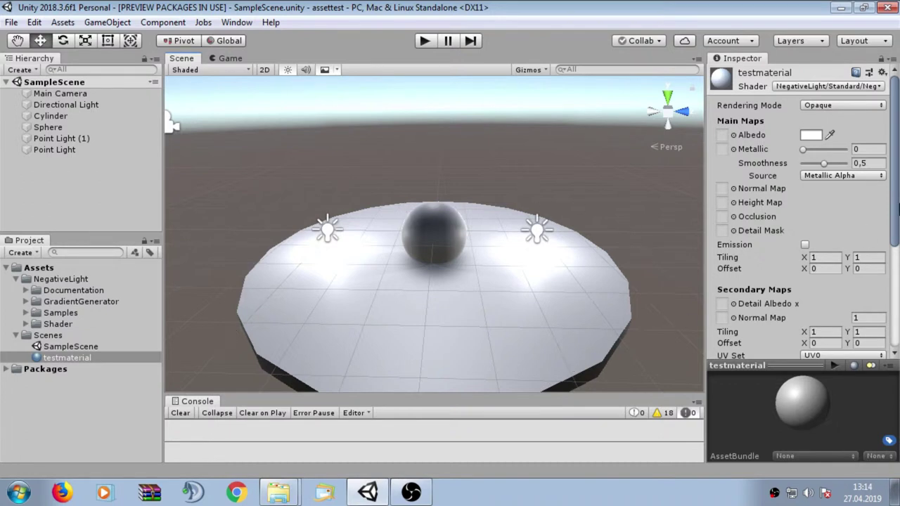
- In testmaterial's Negative Light Mixer, try a first positive power of 0,75, restore it to 1, and set the first negative power to 0,69
drag(897, 206, 895, 325)
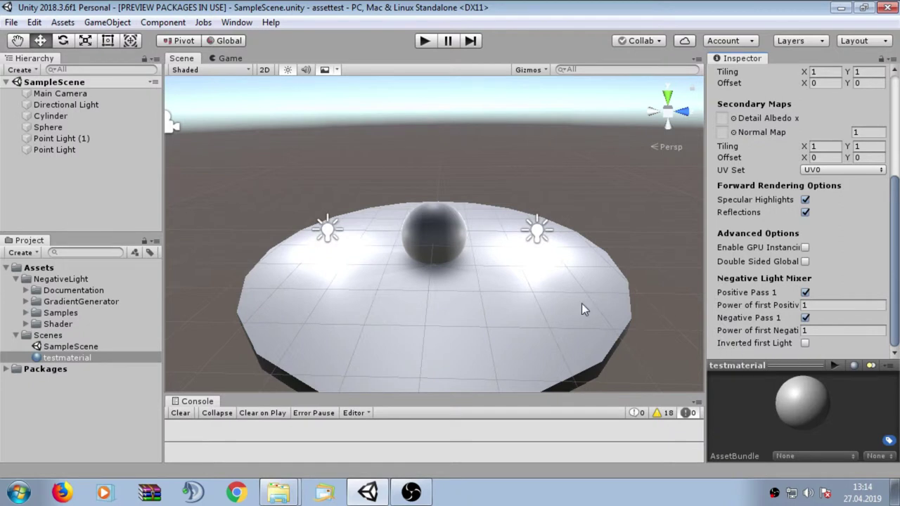
mouse_move(736, 310)
mouse_down()
mouse_move(756, 311)
mouse_move(724, 313)
mouse_move(735, 310)
mouse_up()
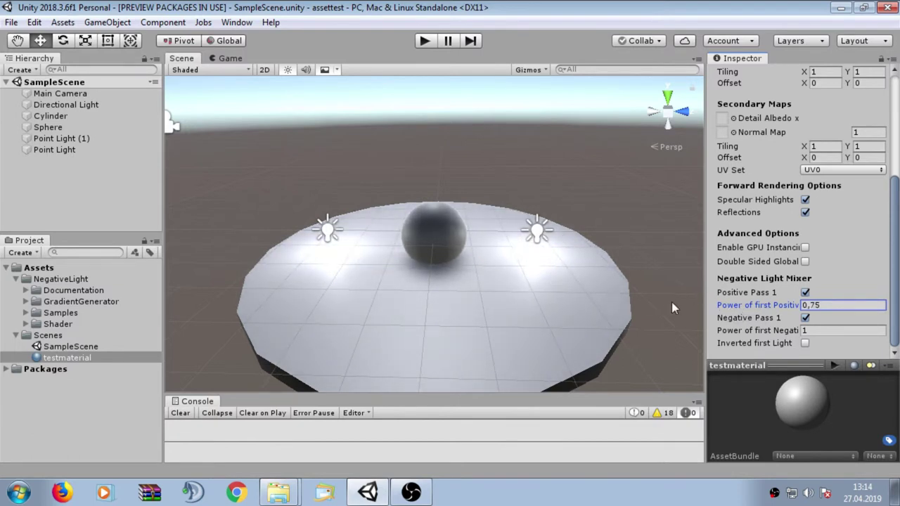
drag(739, 310, 745, 312)
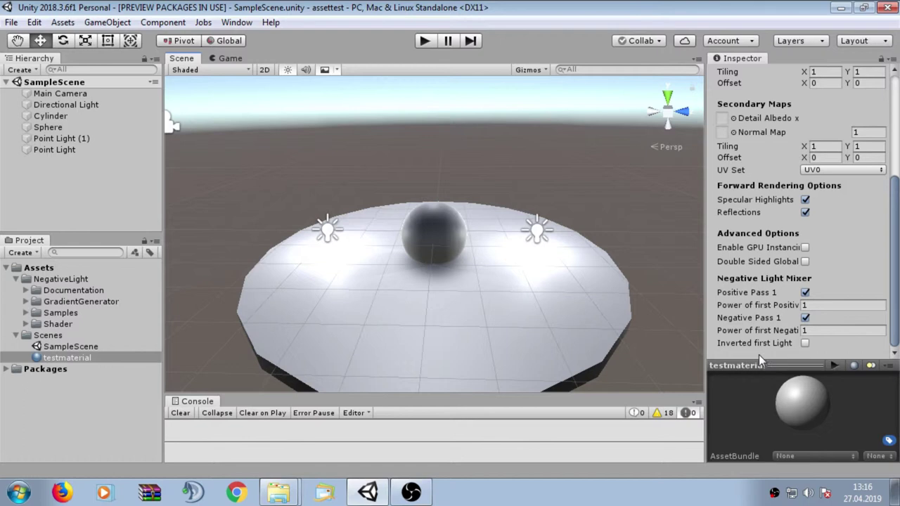
mouse_move(757, 330)
mouse_down()
mouse_move(768, 332)
mouse_move(753, 331)
mouse_up()
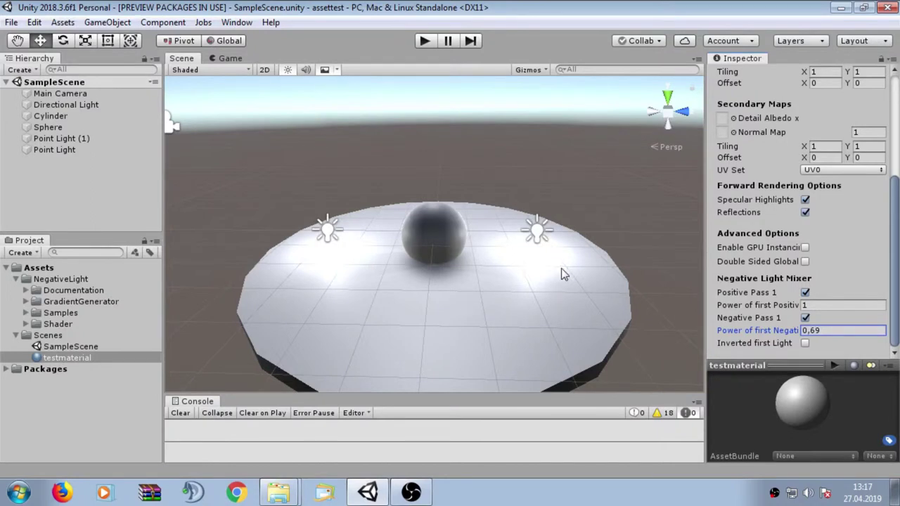
- Make Point Light (1) a negative light by setting its color's alpha to 0
click(534, 231)
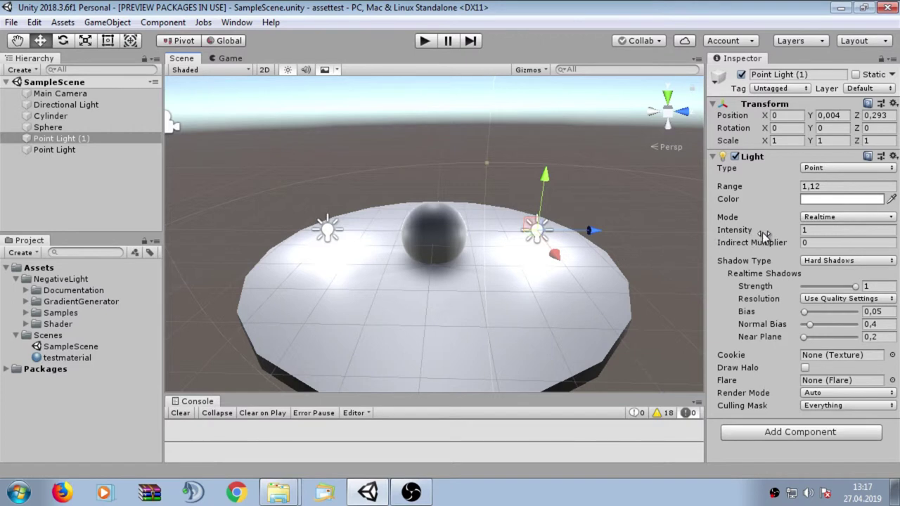
click(826, 201)
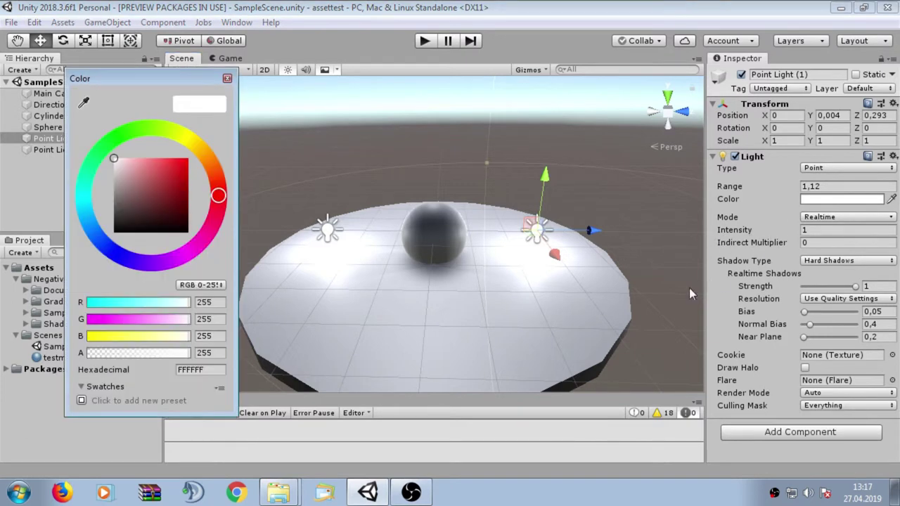
click(181, 359)
drag(180, 358, 83, 352)
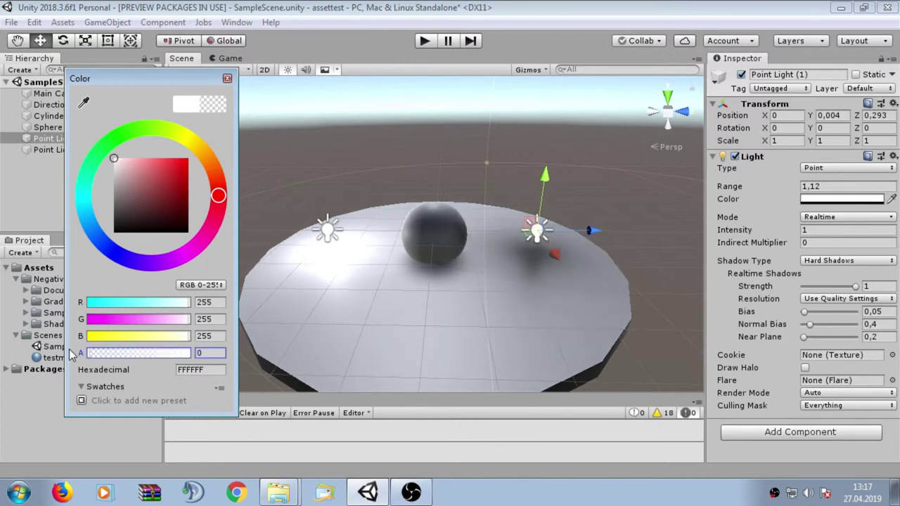
click(227, 78)
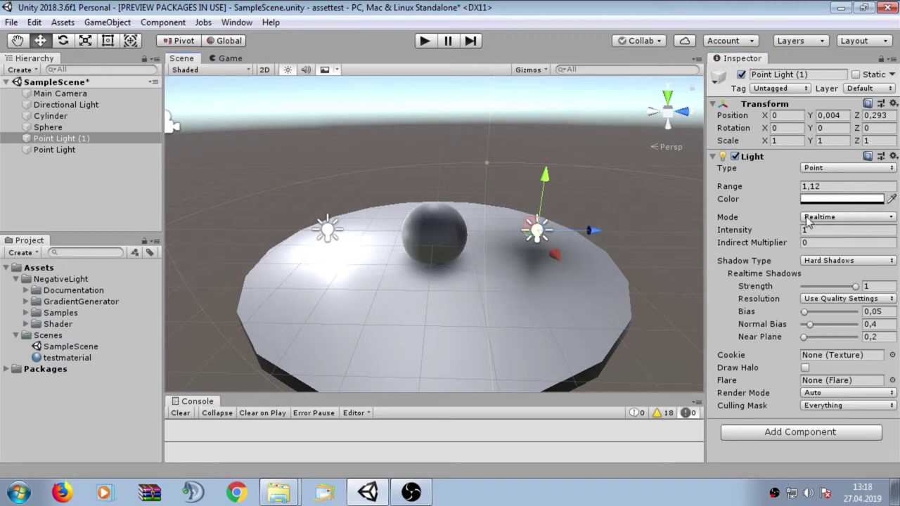
- Set Point Light (1)'s range to 1,86 and its intensity to 9,75
drag(734, 189, 670, 245)
mouse_move(757, 234)
mouse_down()
mouse_move(828, 242)
mouse_move(21, 254)
mouse_move(833, 259)
mouse_move(67, 256)
mouse_move(577, 316)
mouse_up()
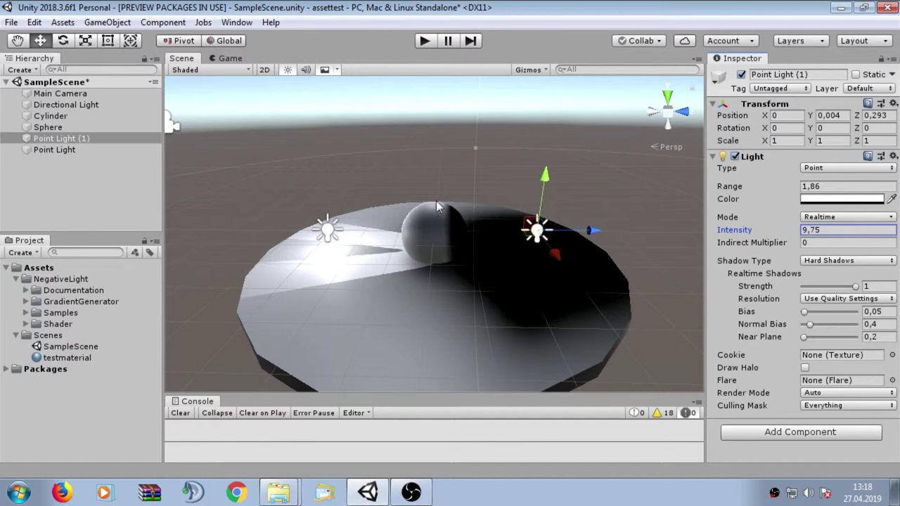
- Try No Shadows and Hard Shadows on Point Light (1), then use Soft Shadows with a bias of 0,1
click(829, 261)
click(829, 274)
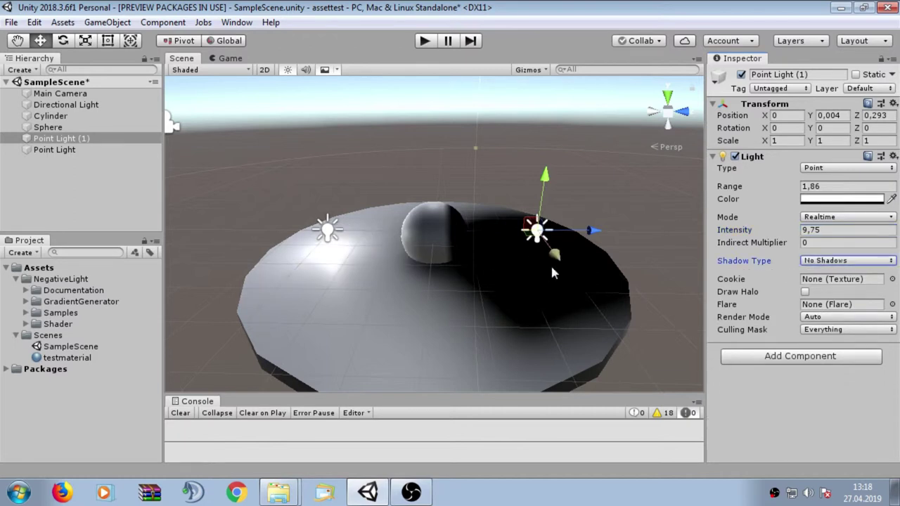
click(808, 261)
click(819, 288)
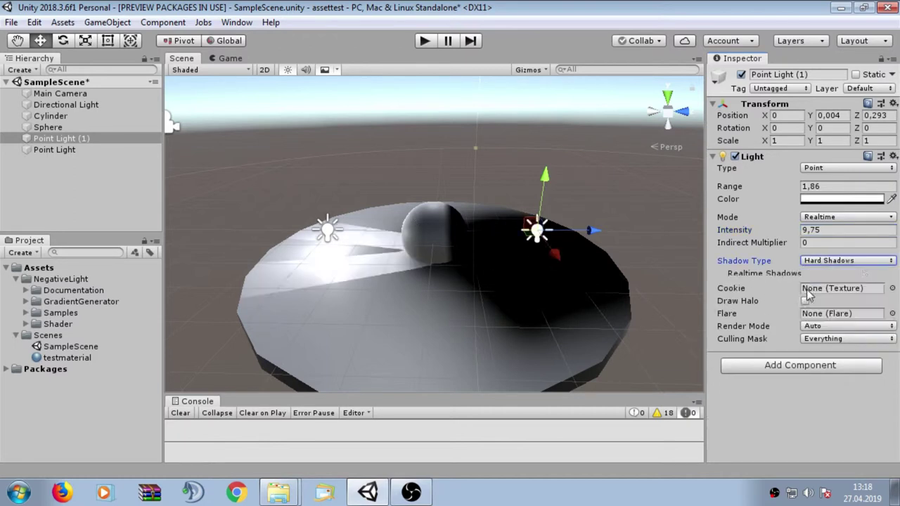
click(832, 261)
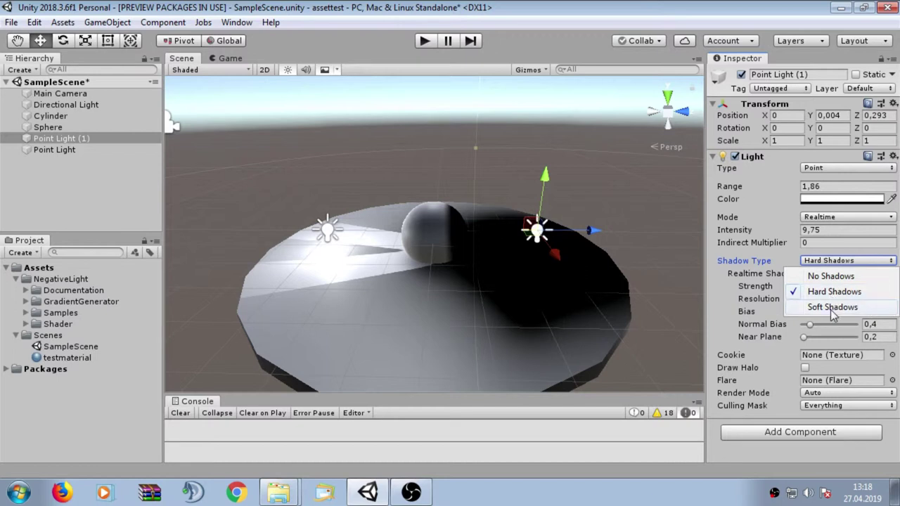
click(830, 304)
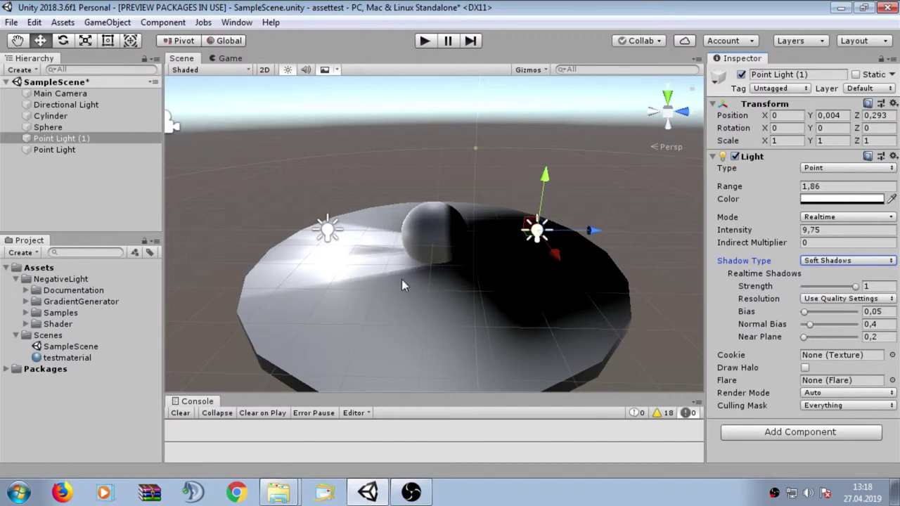
mouse_move(804, 312)
mouse_down()
mouse_move(814, 313)
mouse_move(798, 318)
mouse_move(809, 320)
mouse_up()
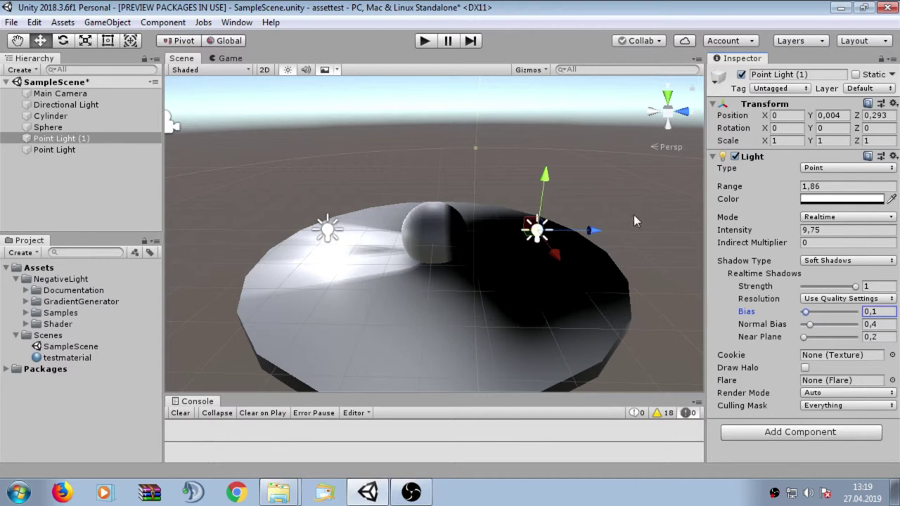
- Reduce Point Light (1)'s intensity to 1,89 and raise testmaterial's first negative power to 1,12
drag(789, 232, 606, 246)
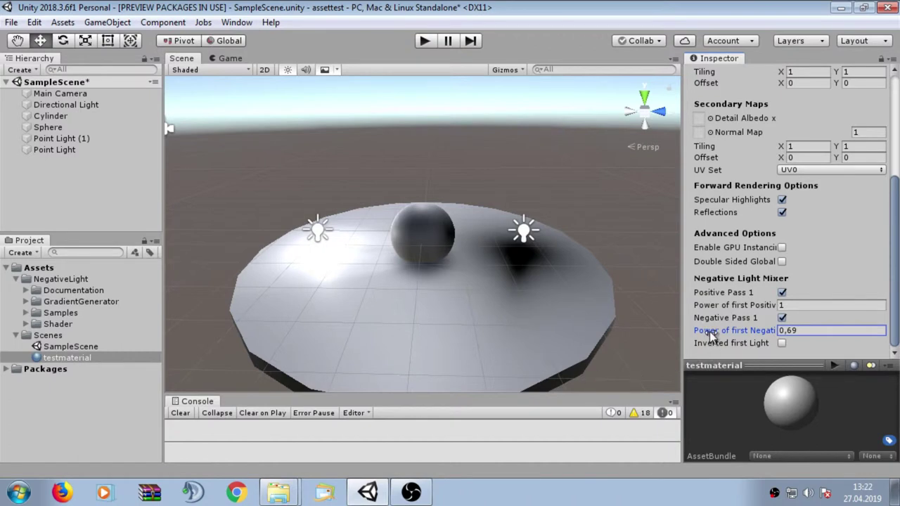
drag(710, 331, 768, 330)
text(1,12)
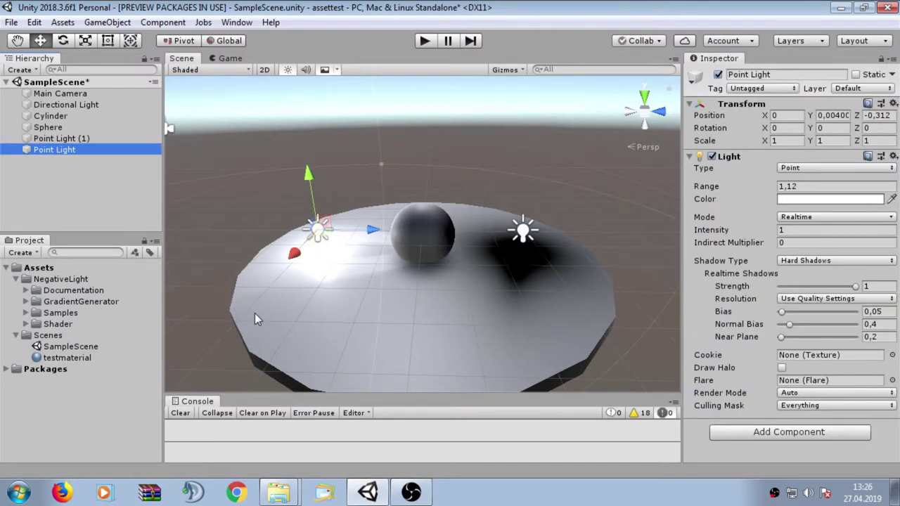
- Change Point Light's color to the yellow-green 9AFF13
click(797, 198)
mouse_move(173, 168)
mouse_down()
mouse_move(167, 163)
mouse_move(178, 156)
mouse_move(205, 153)
mouse_move(184, 138)
mouse_move(98, 154)
mouse_move(103, 261)
mouse_move(221, 239)
mouse_move(201, 138)
mouse_move(161, 127)
mouse_up()
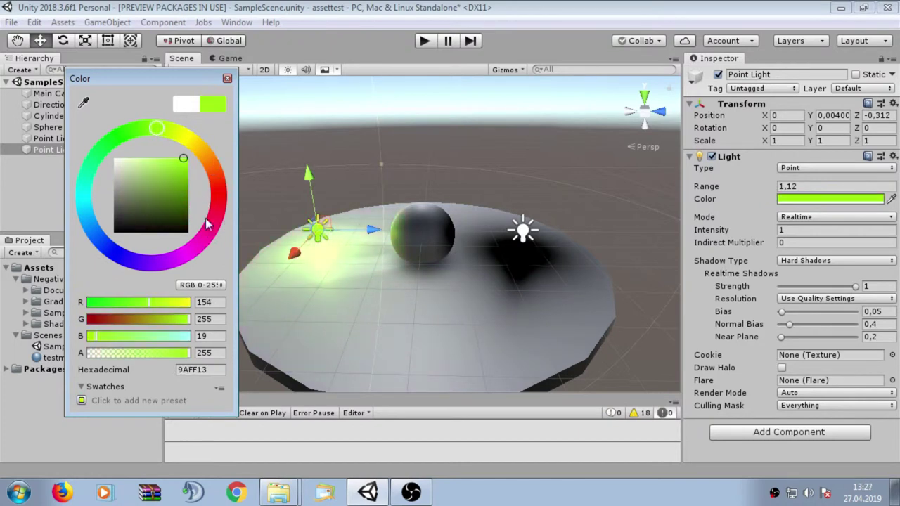
click(227, 78)
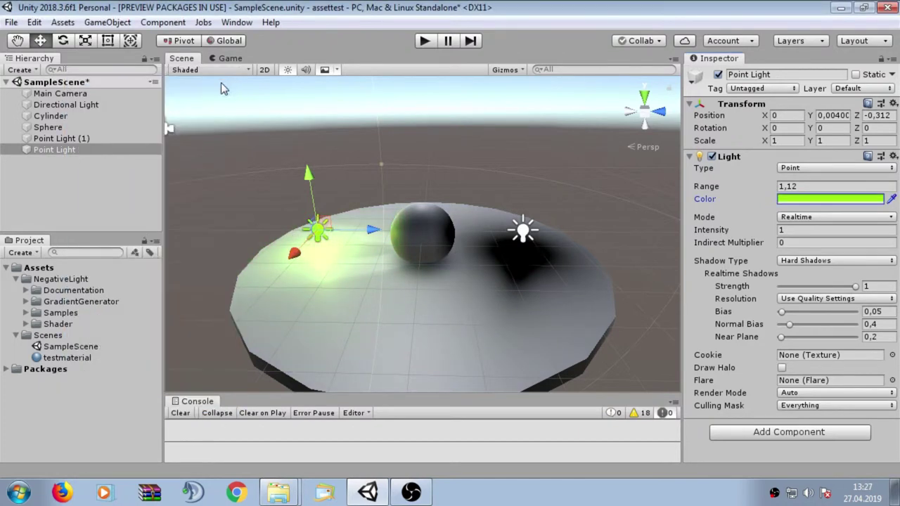
- Change Point Light (1)'s color to the bright green 81FF0E, keeping alpha at 0
click(77, 139)
click(788, 201)
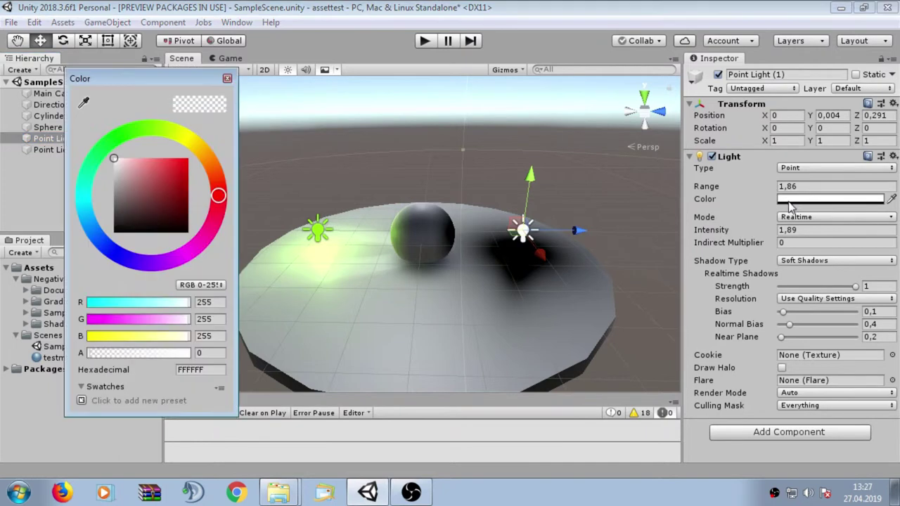
mouse_move(158, 172)
mouse_down()
mouse_move(162, 159)
mouse_move(193, 158)
mouse_move(181, 136)
mouse_move(155, 125)
mouse_up()
drag(226, 189, 150, 127)
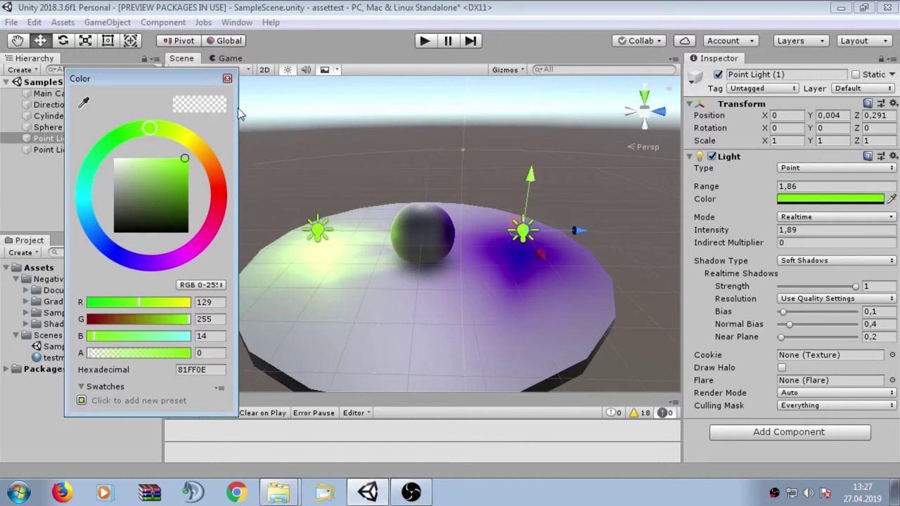
click(226, 79)
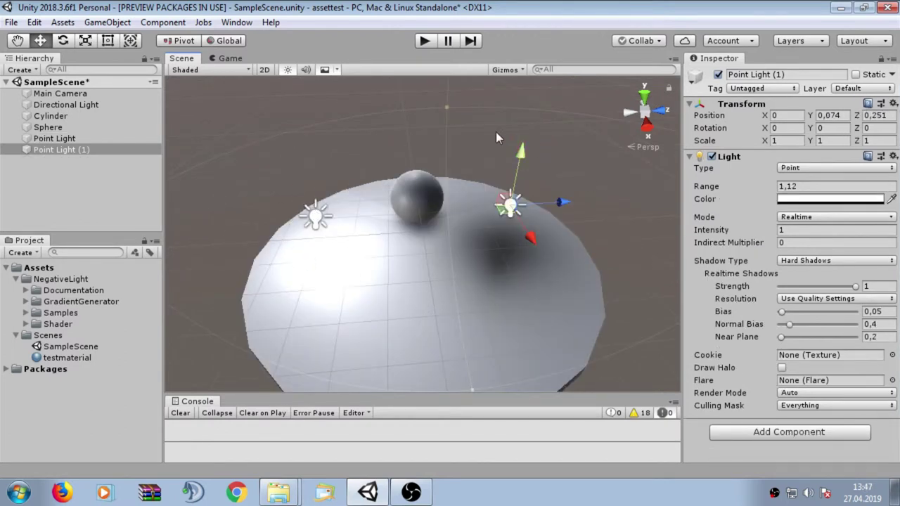
- Move Point Light (1) along the Z axis to -0,149, close to Point Light
drag(563, 201, 431, 208)
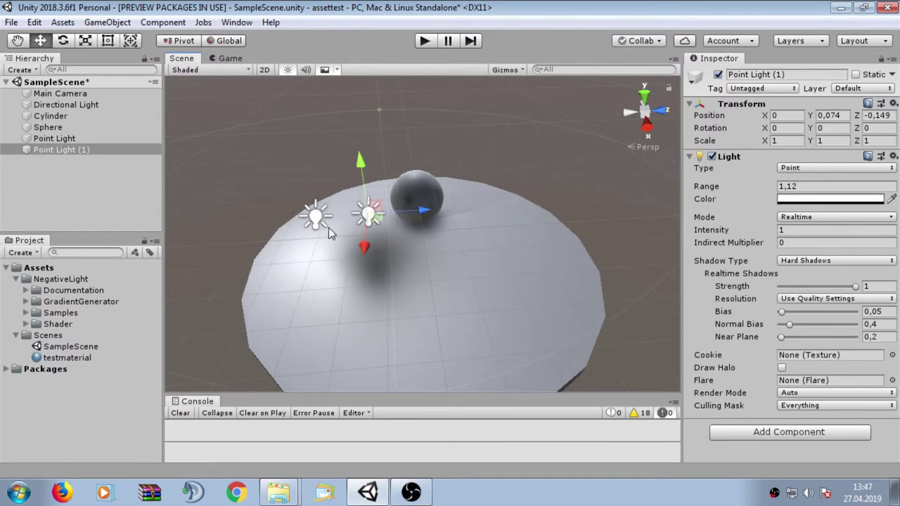
- Turn testmaterial's Positive Pass 1 and Negative Pass 1 off and on again to compare their effect on the lighting
click(69, 358)
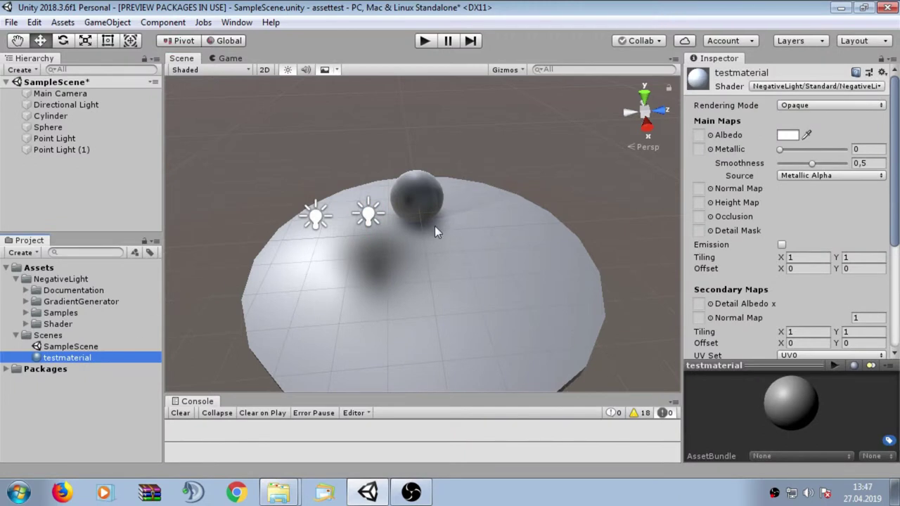
scroll(840, 254, down, 5)
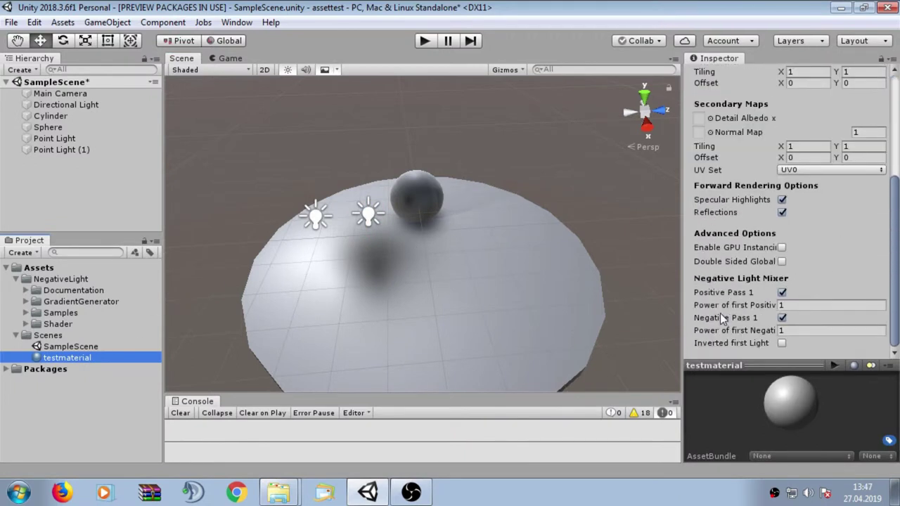
click(720, 313)
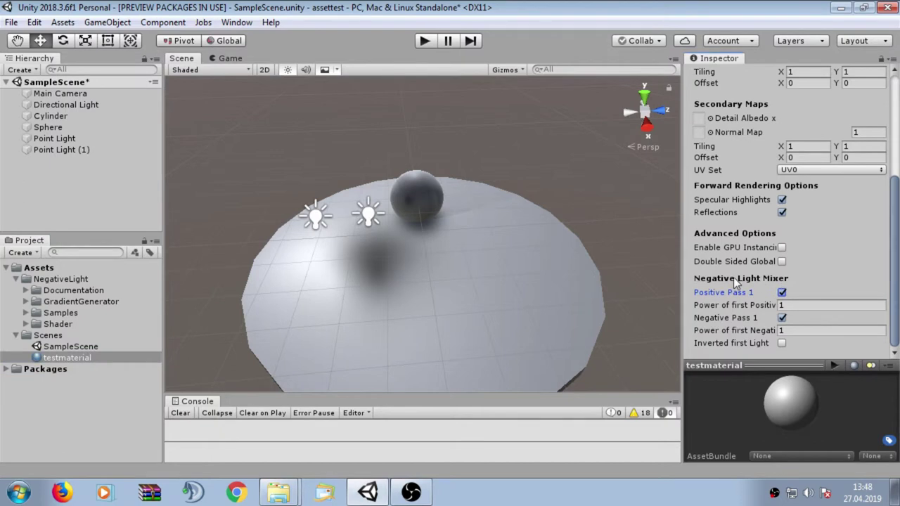
click(782, 292)
click(782, 292)
click(782, 318)
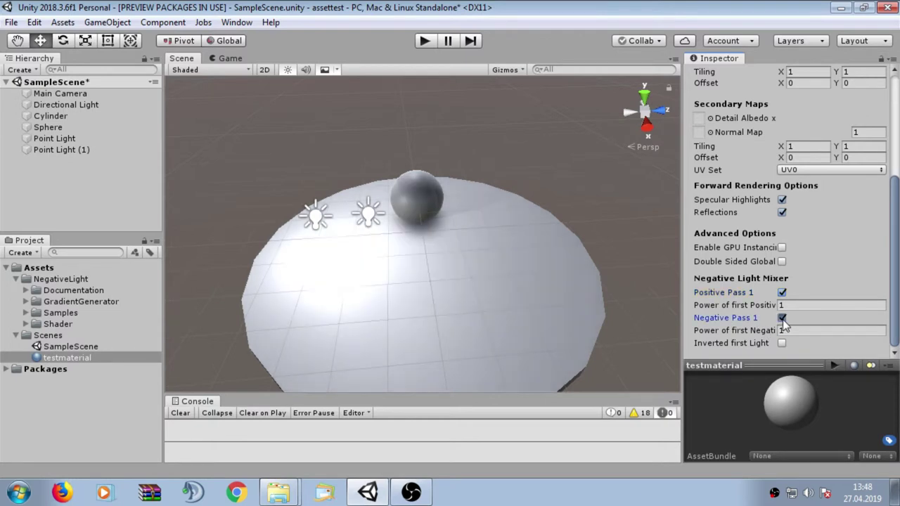
click(782, 318)
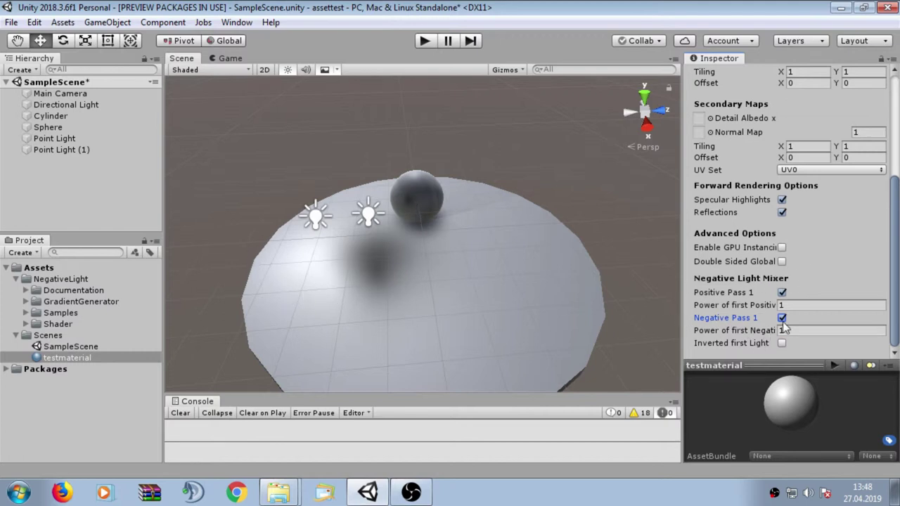
- Change testmaterial's shader from the NegativeLight Standard group to NegativeLight_Standard_X4
scroll(794, 305, up, 3)
scroll(793, 307, up, 2)
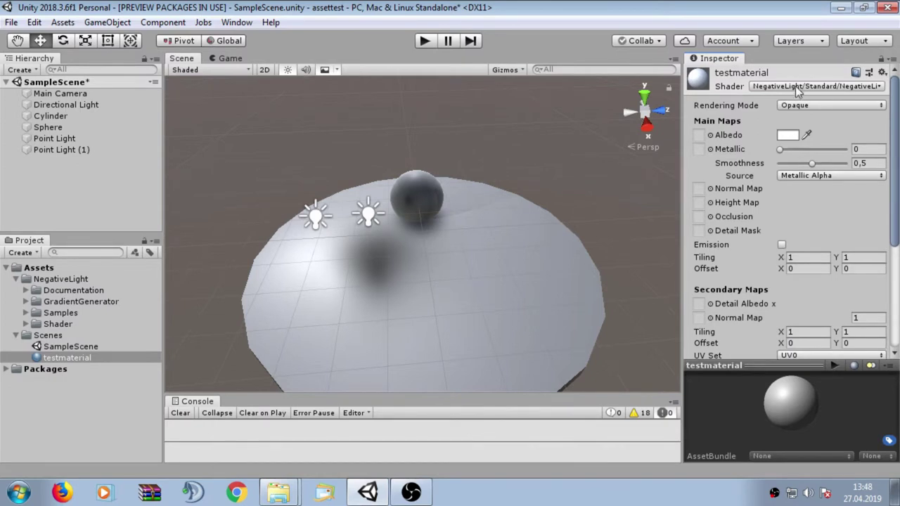
click(796, 86)
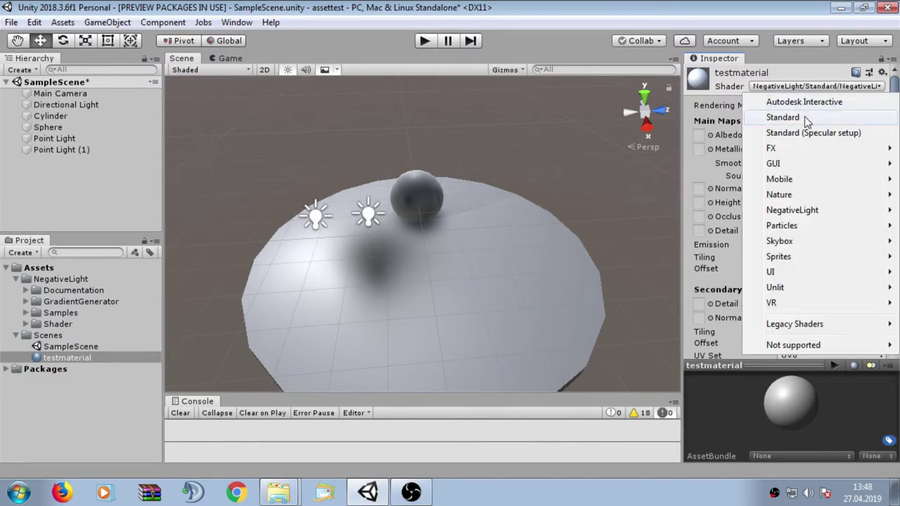
mouse_move(813, 214)
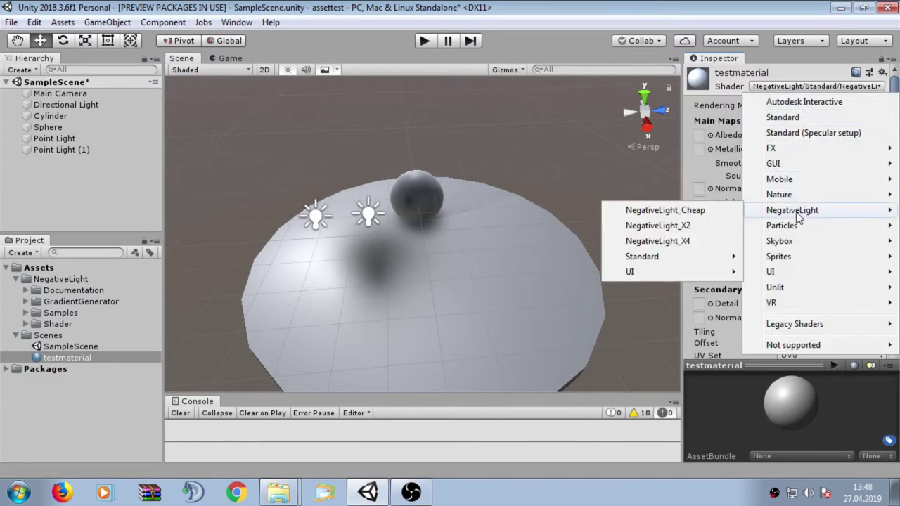
mouse_move(661, 265)
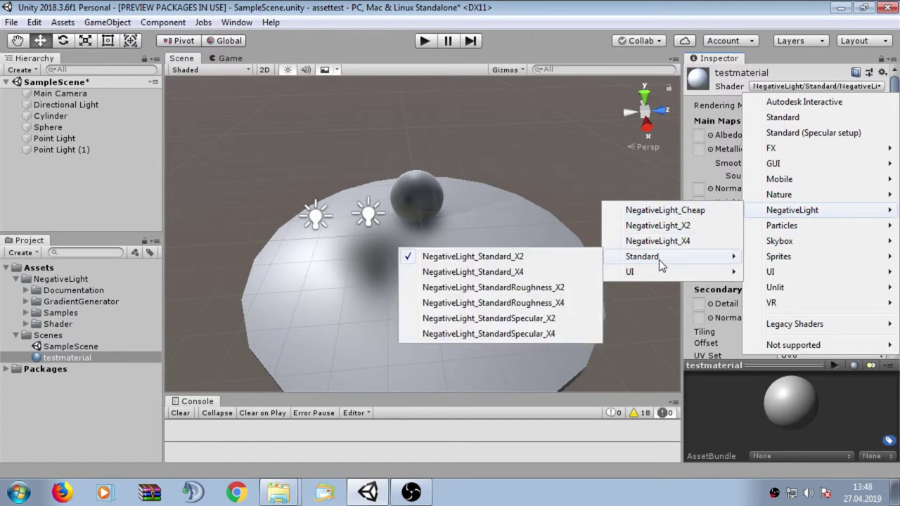
click(490, 275)
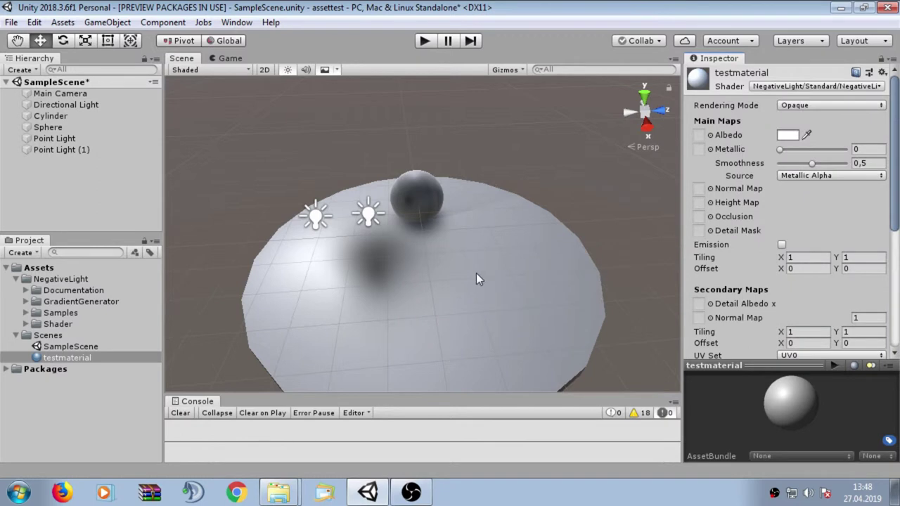
- In testmaterial's Negative Light Mixer, set the power of the first positive pass to 1,58 and the first negative pass to 1,15
scroll(847, 221, down, 10)
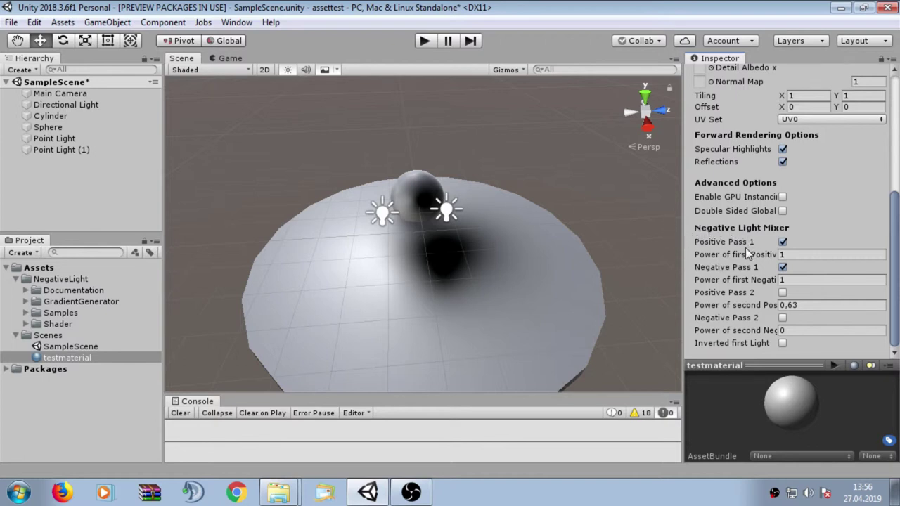
mouse_move(742, 254)
mouse_down()
mouse_move(779, 258)
mouse_move(729, 250)
mouse_move(752, 252)
mouse_up()
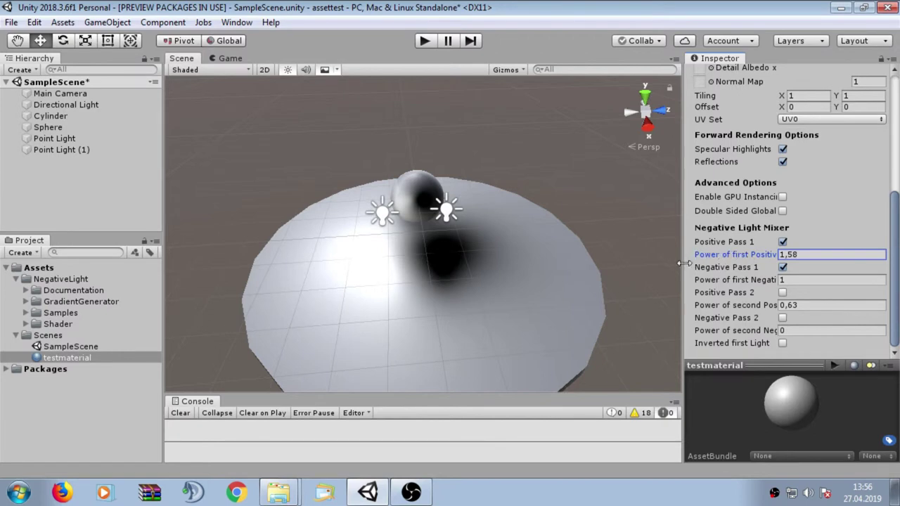
mouse_move(728, 278)
mouse_down()
mouse_move(755, 279)
mouse_move(734, 279)
mouse_up()
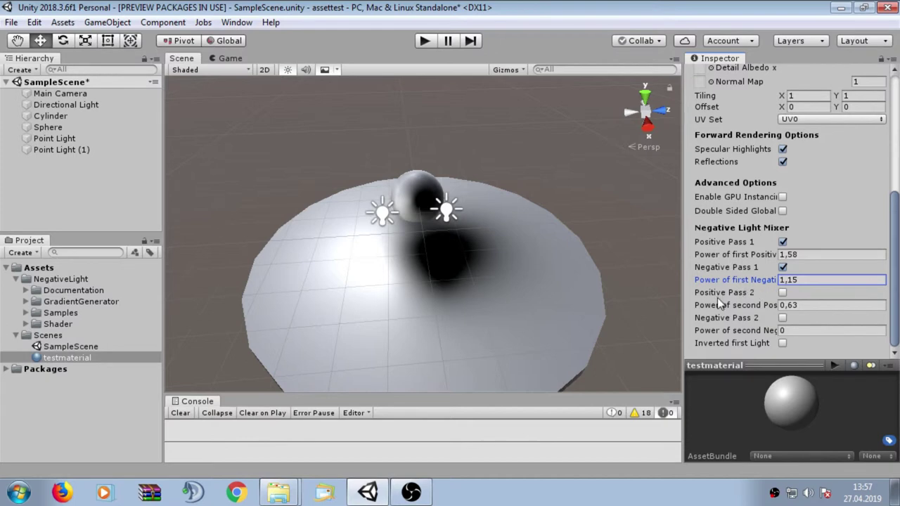
- Enable Positive Pass 2 with a power of 0,17, and enable Negative Pass 2 with an increased power
click(782, 292)
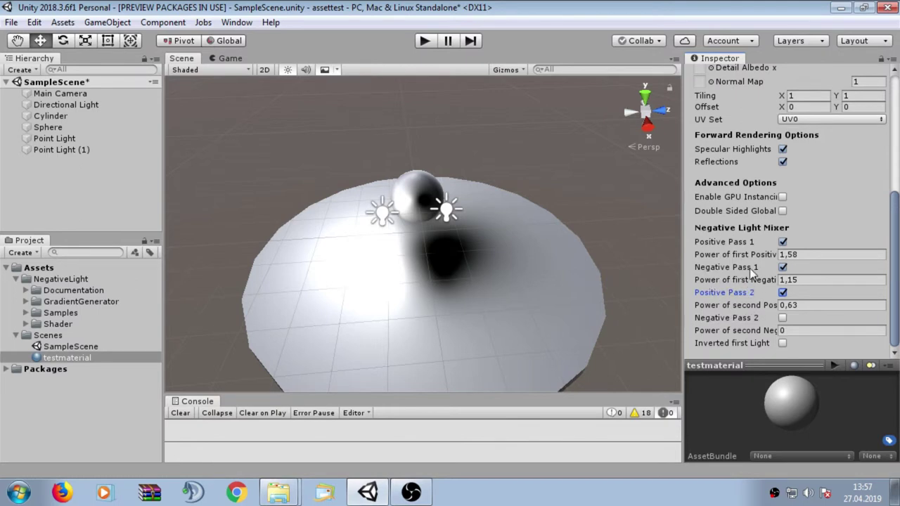
drag(716, 303, 808, 299)
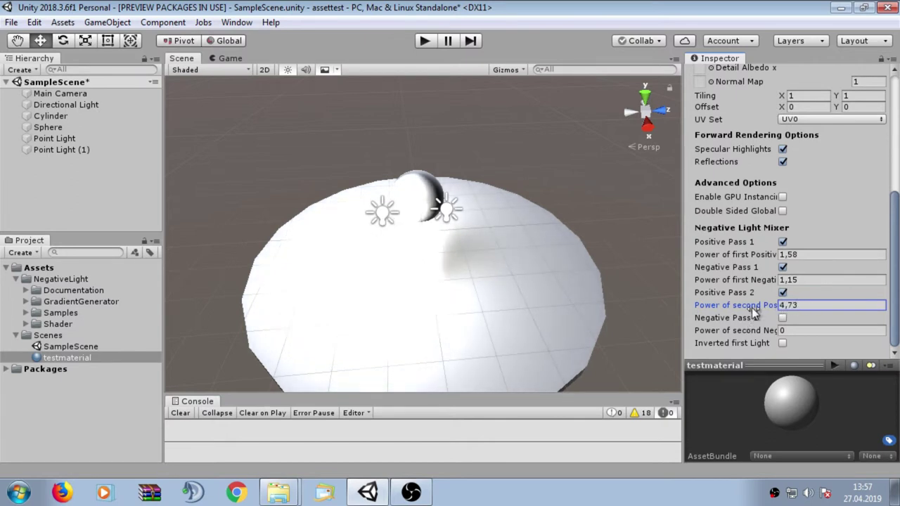
drag(751, 304, 643, 310)
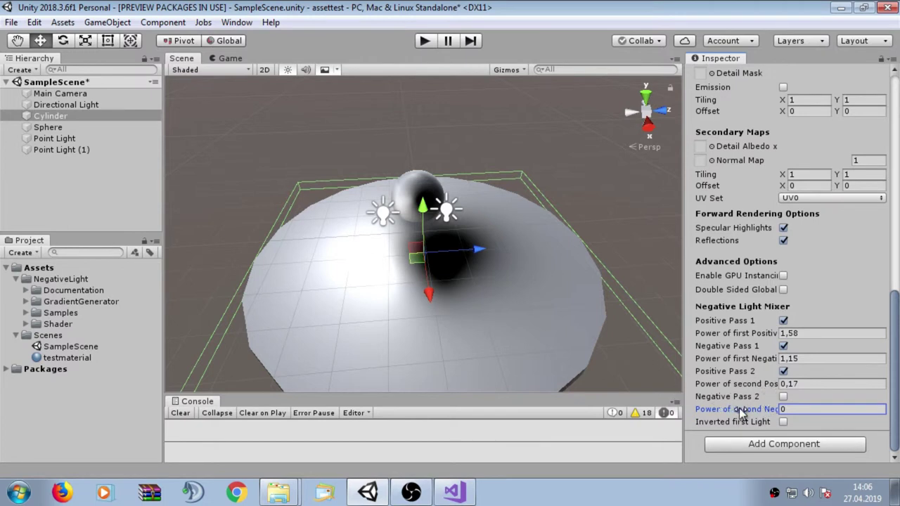
click(783, 396)
drag(747, 417, 765, 418)
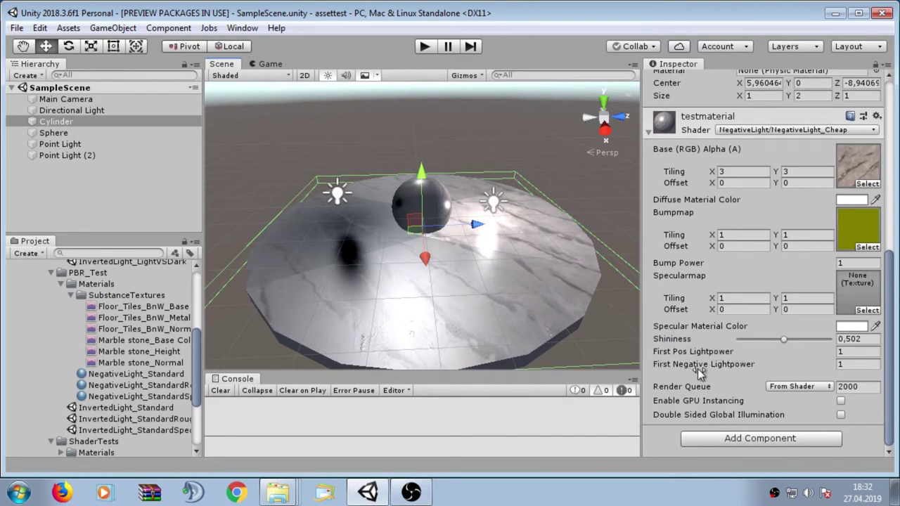
- Raise testmaterial's Shininess under the NegativeLight_Cheap shader and choose the NegativeLight_X4 shader for it
drag(785, 340, 801, 341)
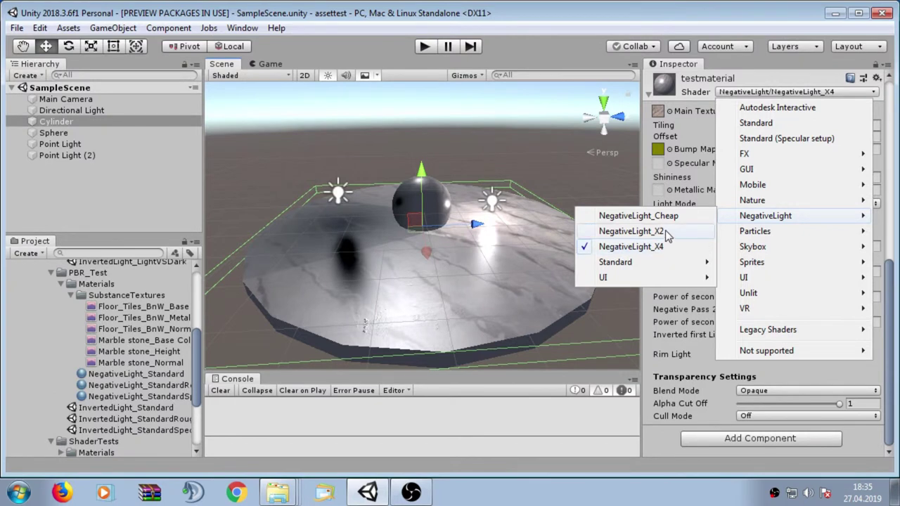
click(654, 249)
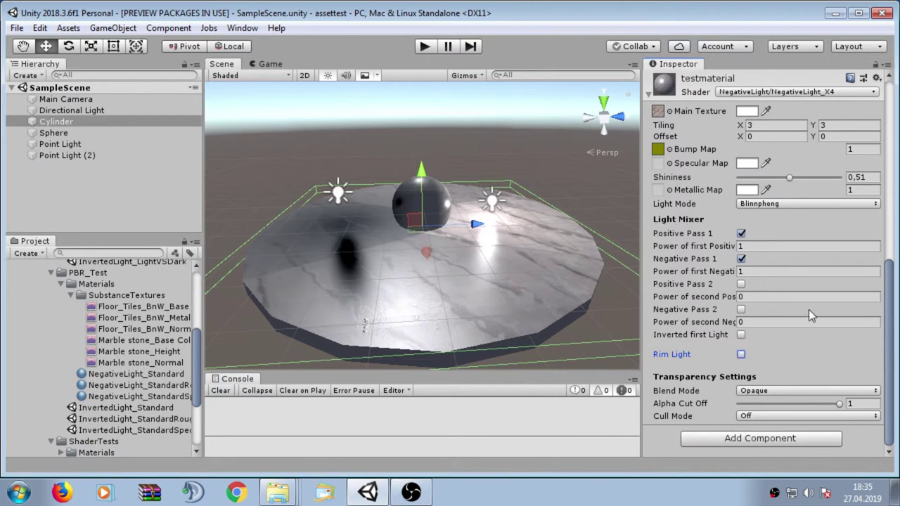
- Enable Rim Light on testmaterial and view the Gradient Generator without creating a gradient texture
click(741, 354)
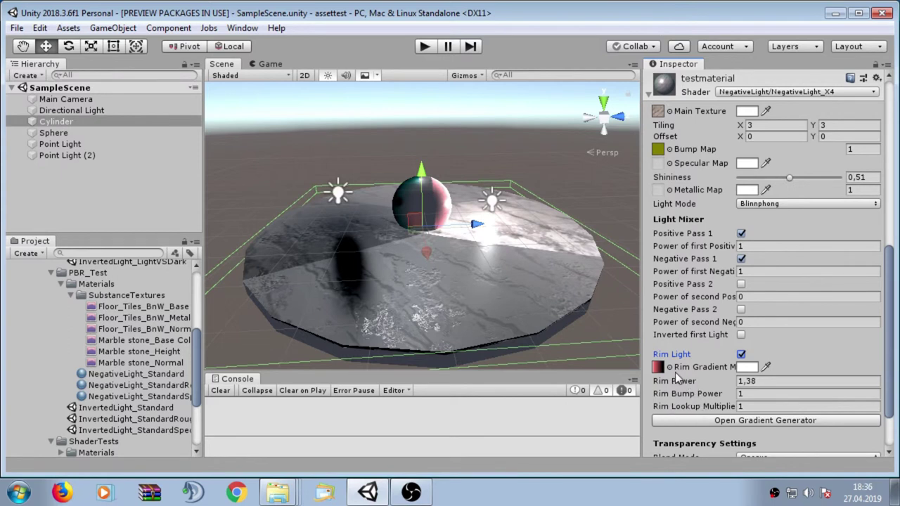
click(724, 421)
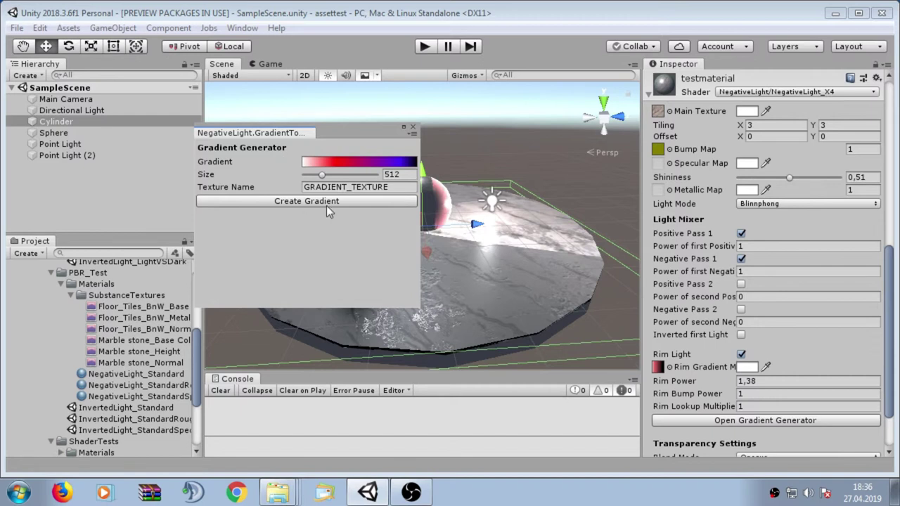
click(413, 126)
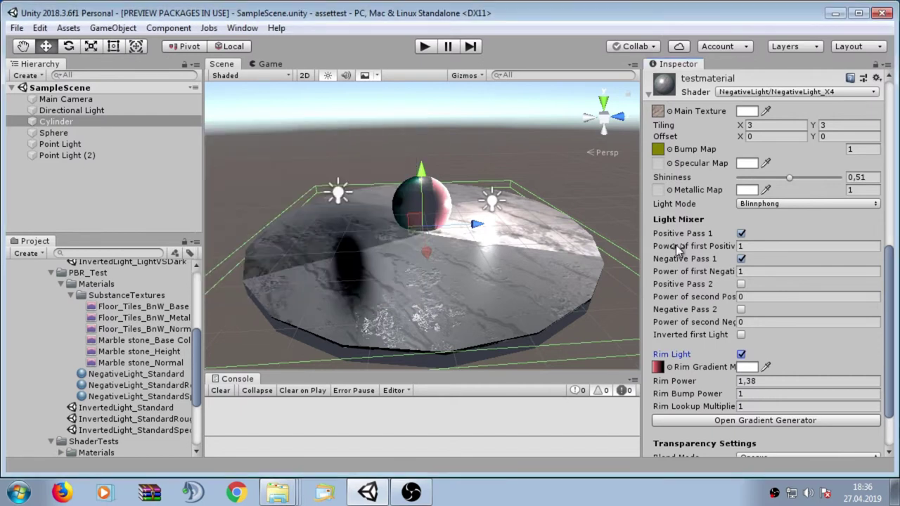
- Examine the Blend Mode and Cull Mode options in testmaterial's Transparency Settings without changing them
scroll(676, 244, down, 3)
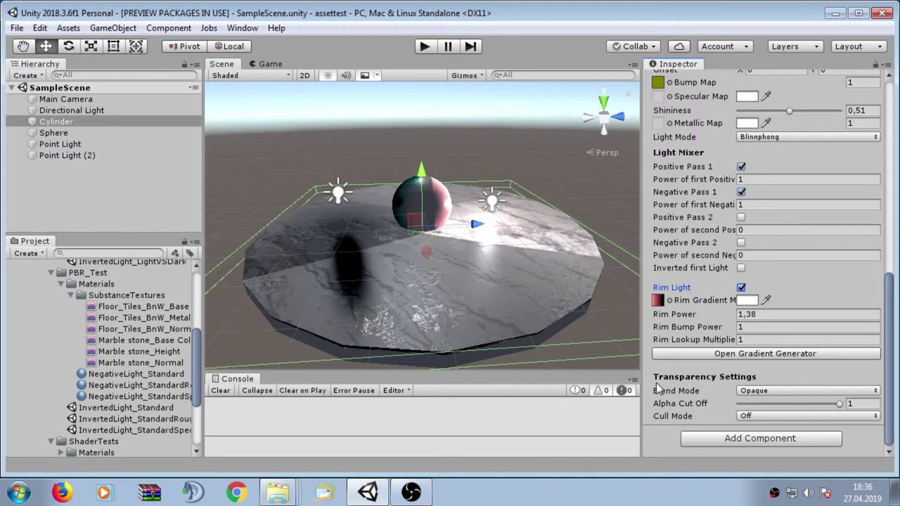
click(761, 392)
click(702, 392)
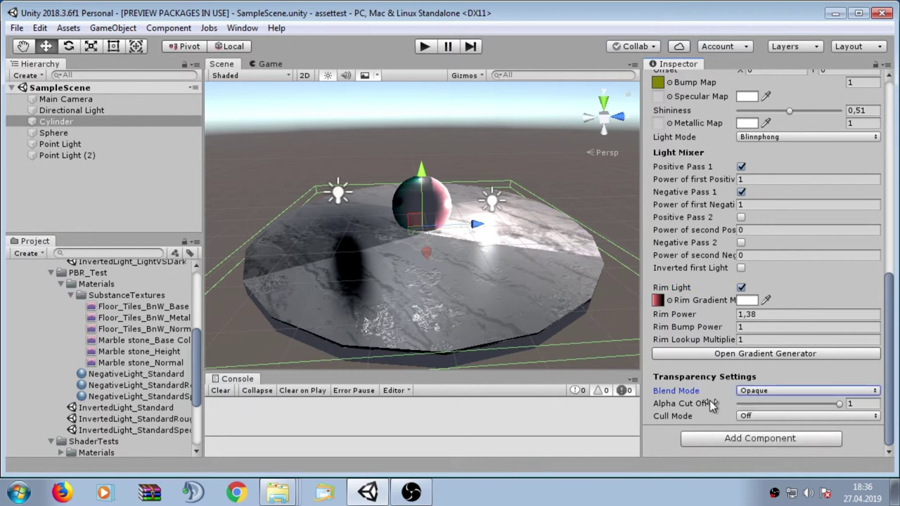
click(753, 417)
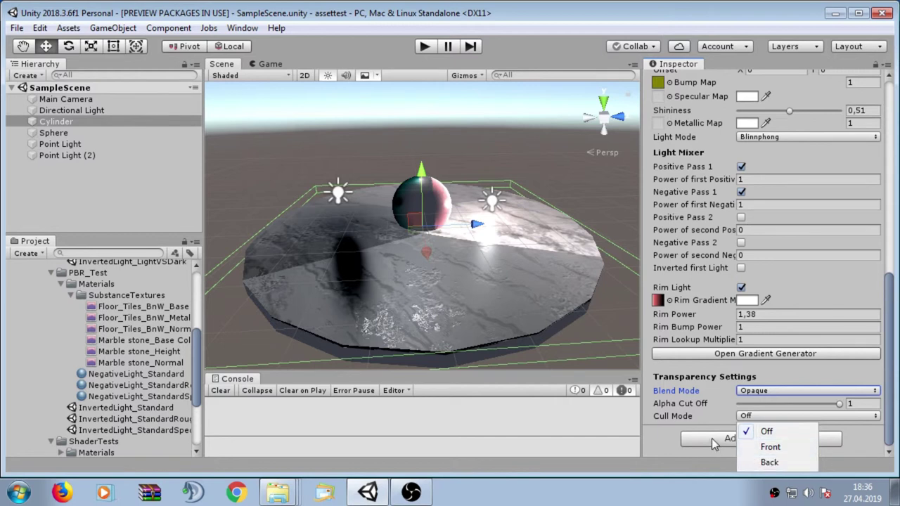
click(663, 415)
- Switch testmaterial's Light Mode between Phong and Blinnphong to compare their highlights, finishing with Lambert
scroll(653, 414, up, 3)
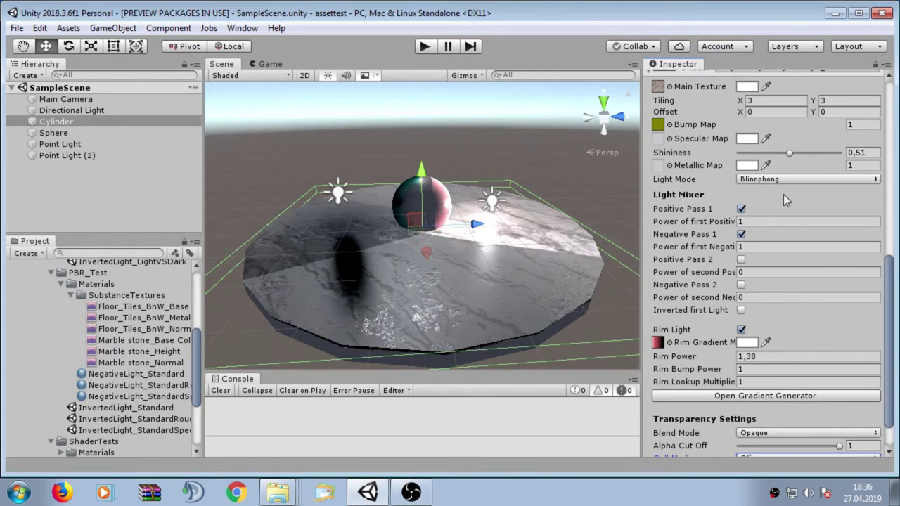
scroll(776, 185, up, 3)
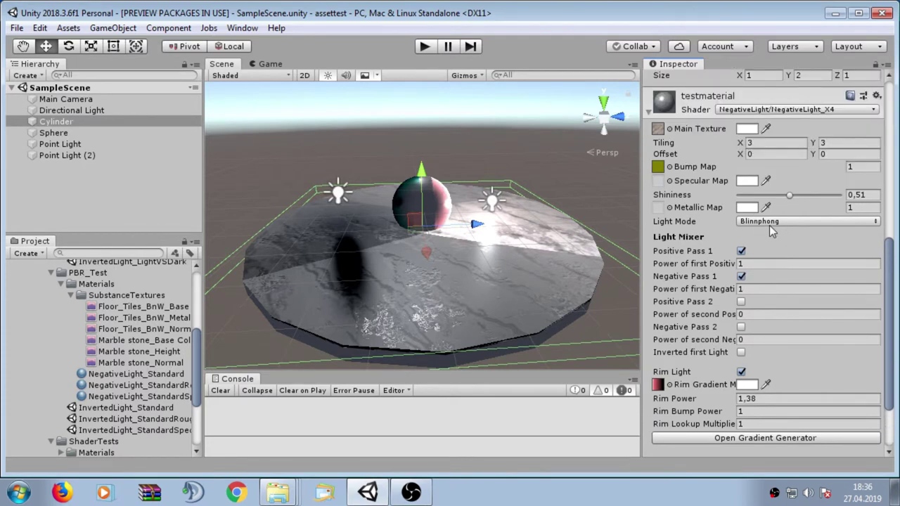
click(776, 222)
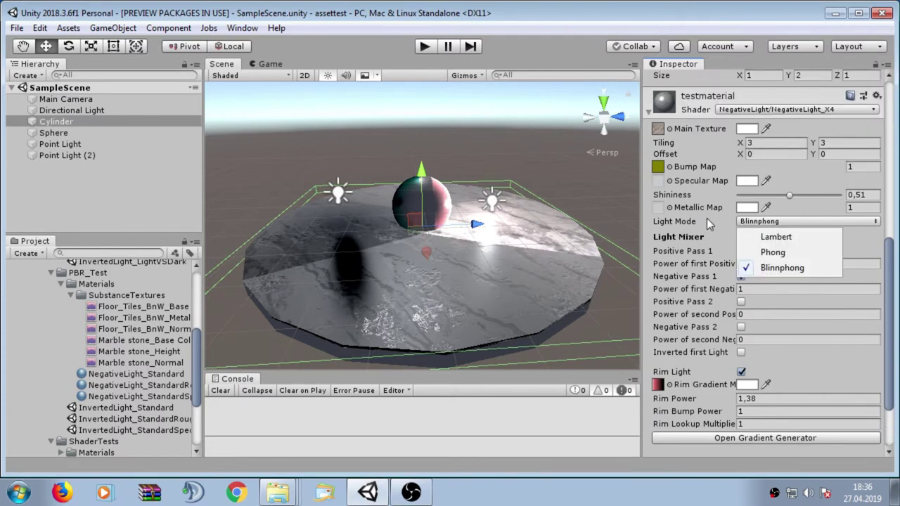
click(787, 255)
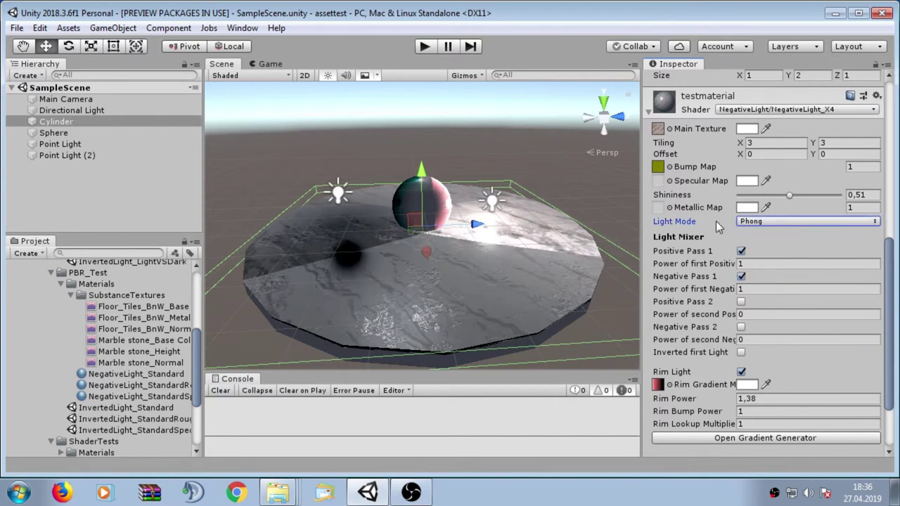
click(764, 219)
click(786, 268)
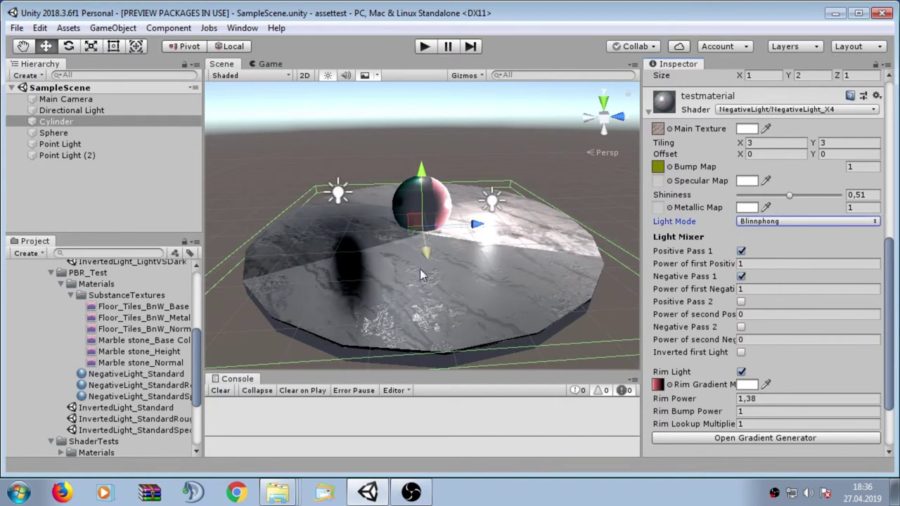
click(780, 223)
click(779, 249)
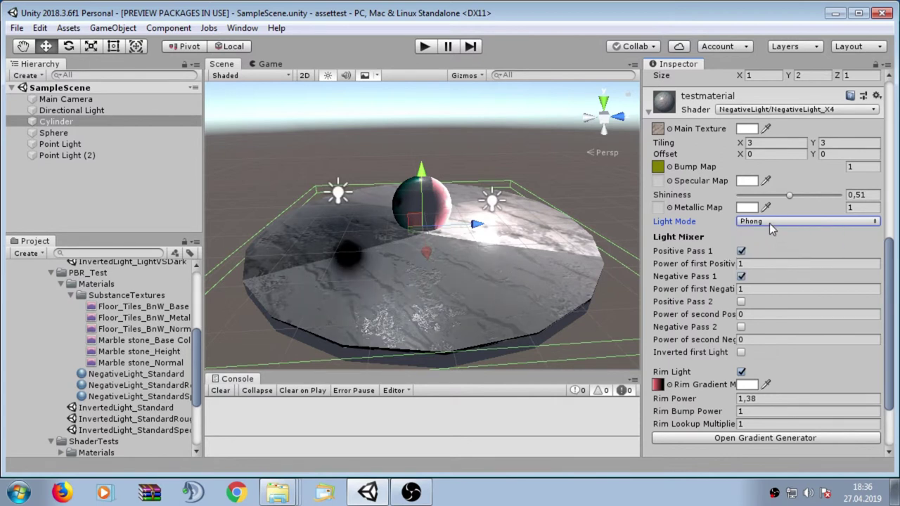
click(769, 223)
click(773, 235)
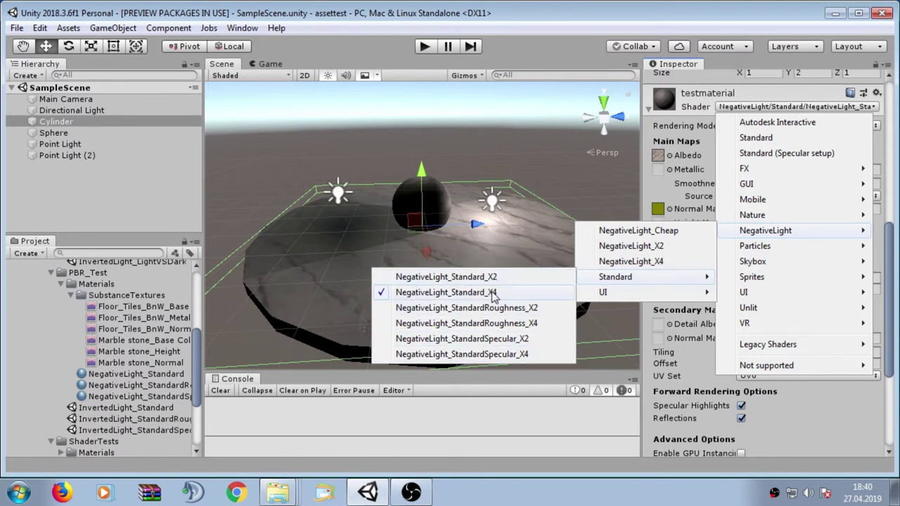
- Change testmaterial's shader to NegativeLight_StandardSpecular_X4 and toggle Inverted first Light in its Negative Light Mixer
click(496, 353)
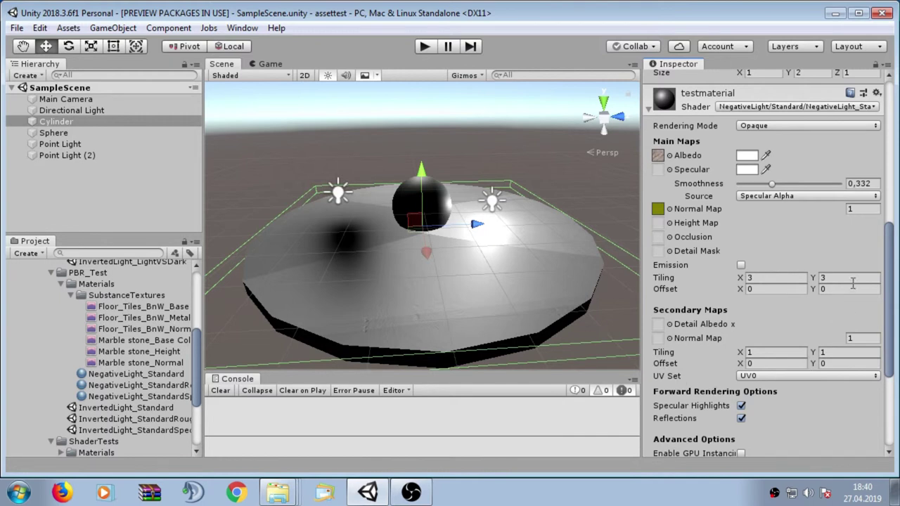
scroll(847, 267, up, 3)
scroll(682, 204, down, 6)
scroll(657, 242, down, 6)
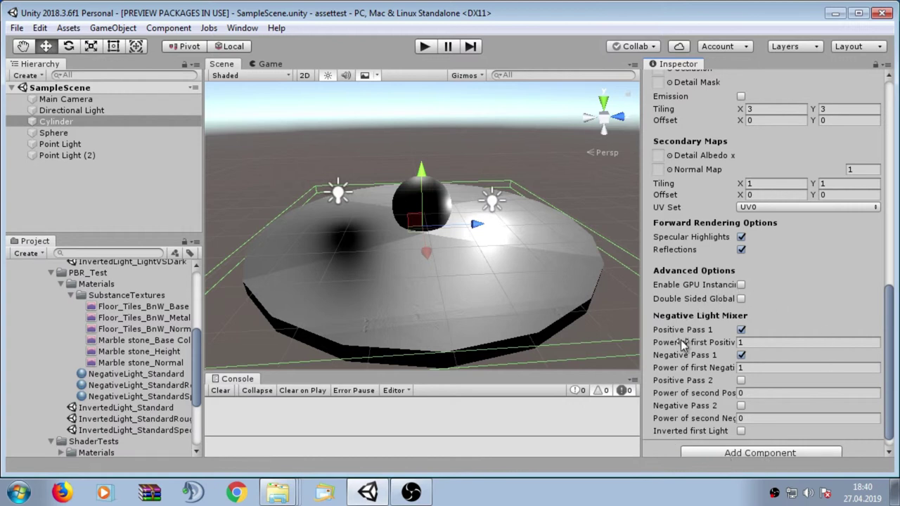
click(741, 431)
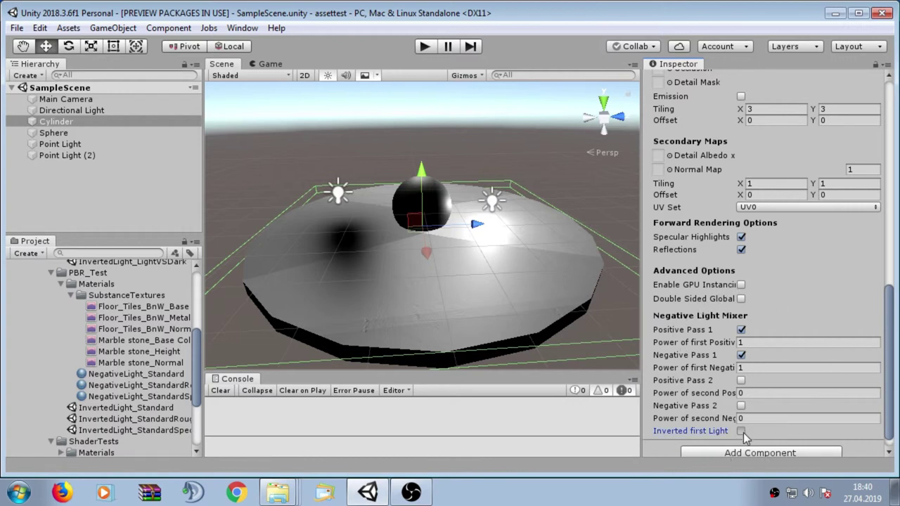
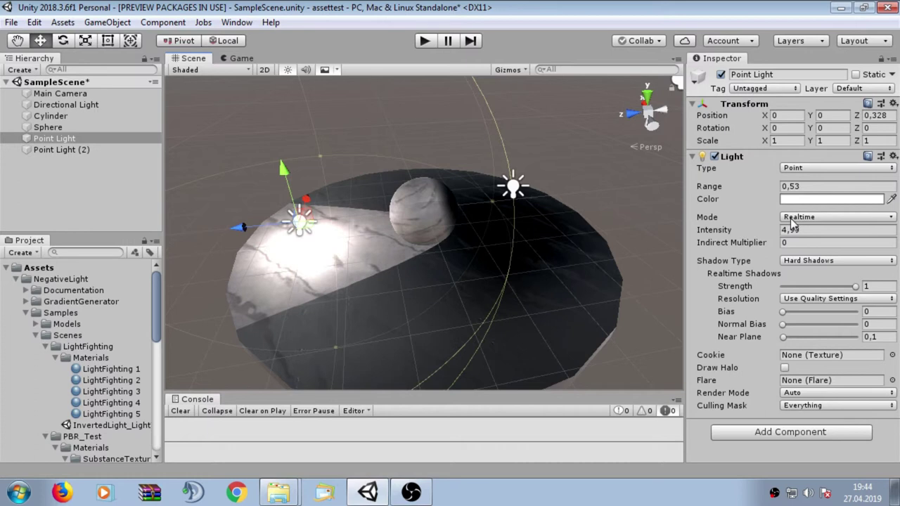
- Set the light mode of Point Light to Baked
click(790, 217)
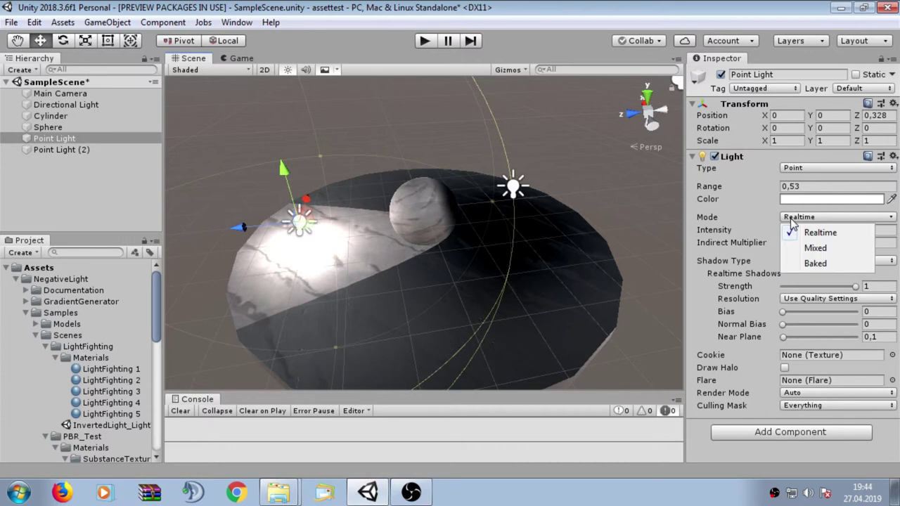
click(815, 264)
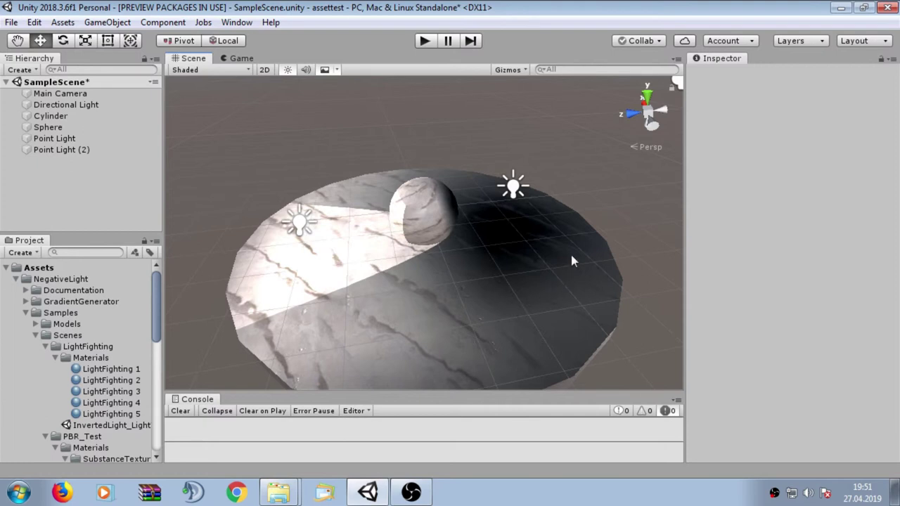
- Set Point Light (2) to Baked mode and vary its intensity, raising it to 3,16 and lowering it to 1,66
click(512, 184)
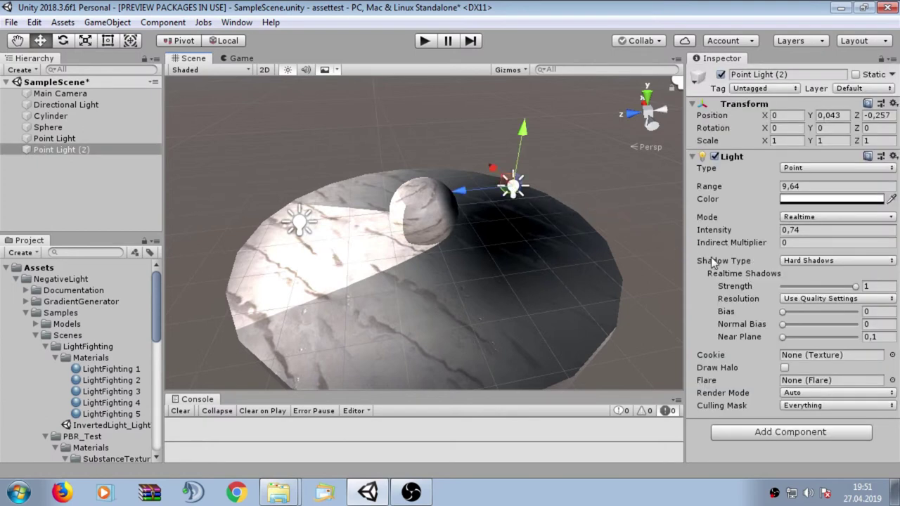
click(791, 217)
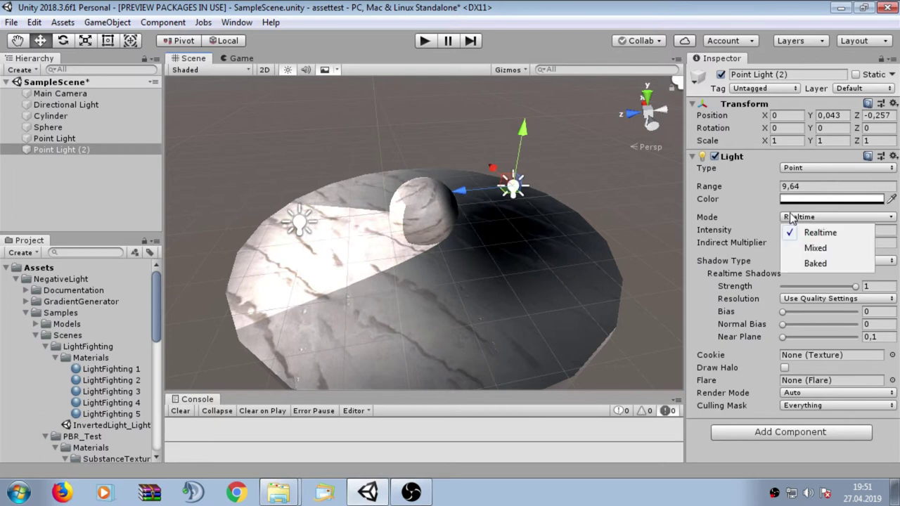
click(811, 263)
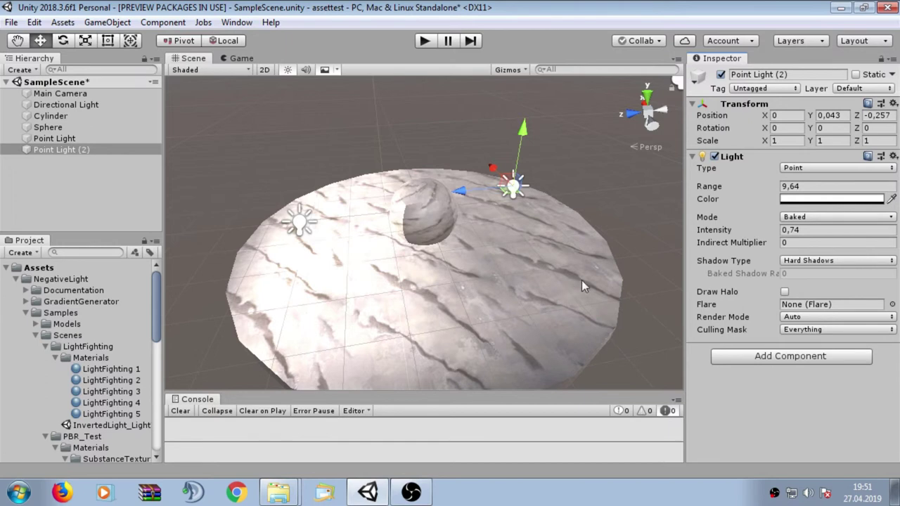
drag(711, 230, 761, 229)
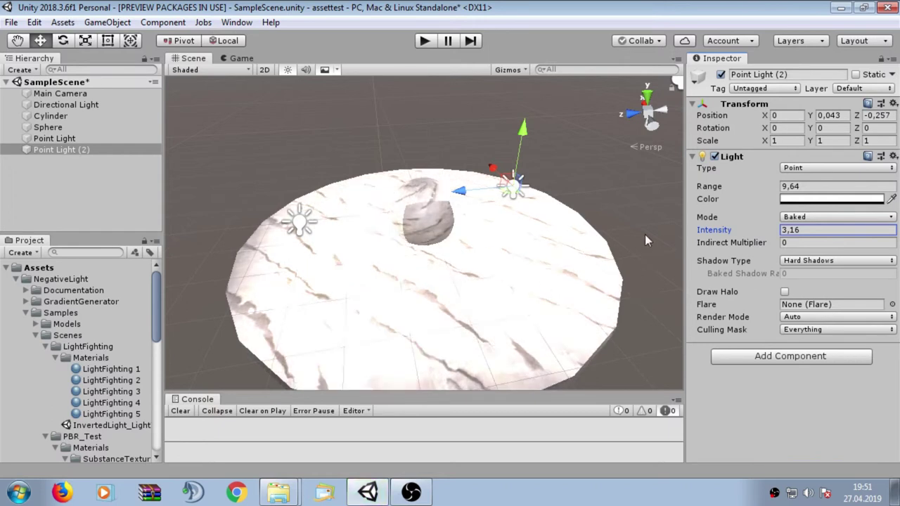
drag(757, 234, 720, 234)
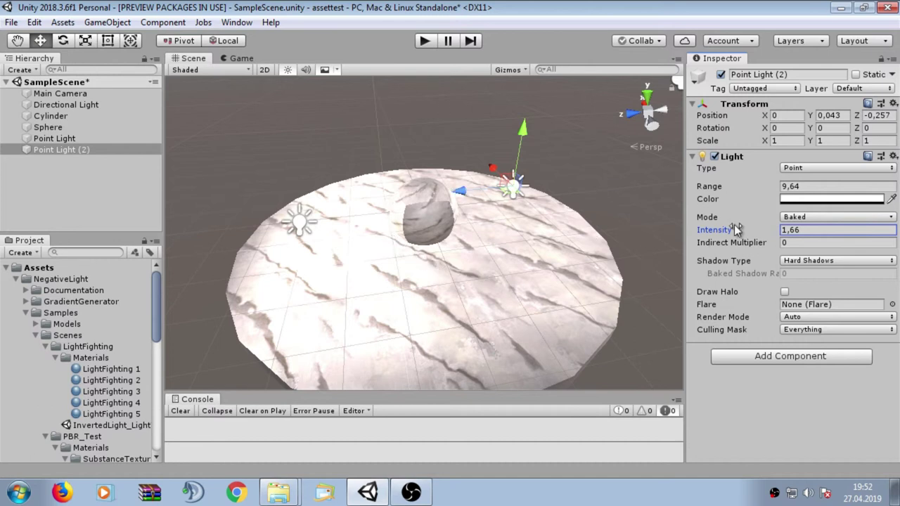
- Set Point Light (2) back to Realtime mode with an intensity of 0,99
click(783, 218)
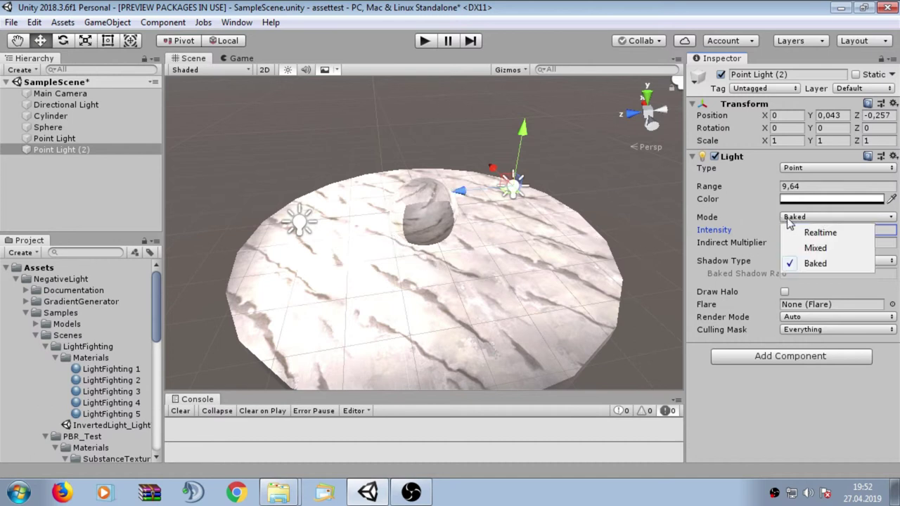
click(821, 233)
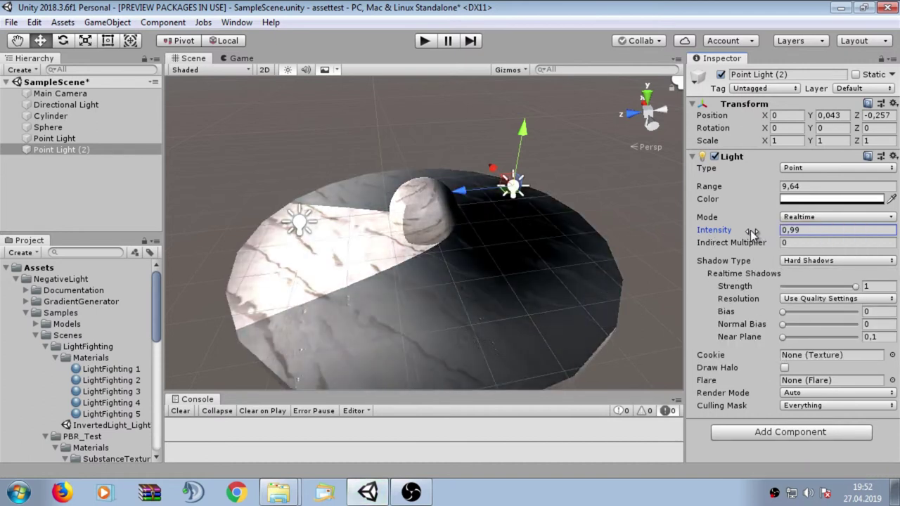
- Switch Point Light (2) to Mixed mode and shift it along the Z axis to -0,275
click(796, 218)
click(798, 248)
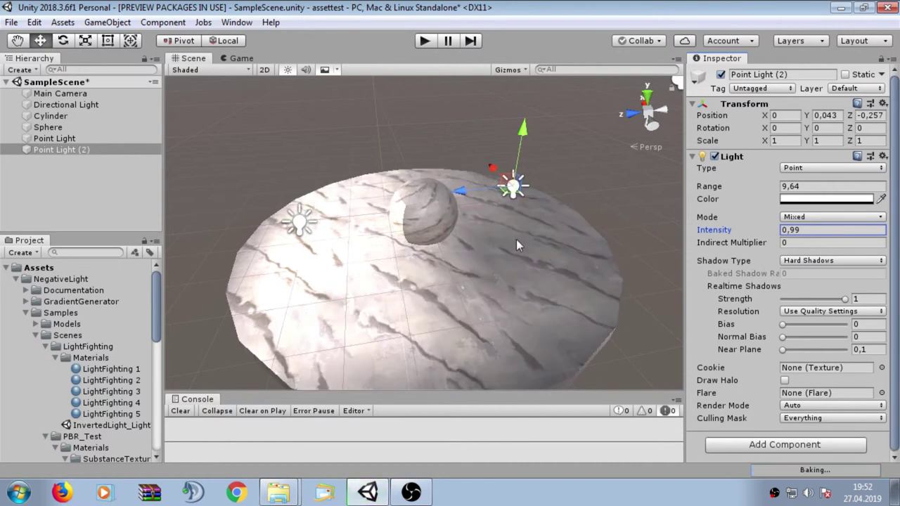
mouse_move(467, 192)
mouse_down()
mouse_move(533, 191)
mouse_move(429, 195)
mouse_move(470, 192)
mouse_up()
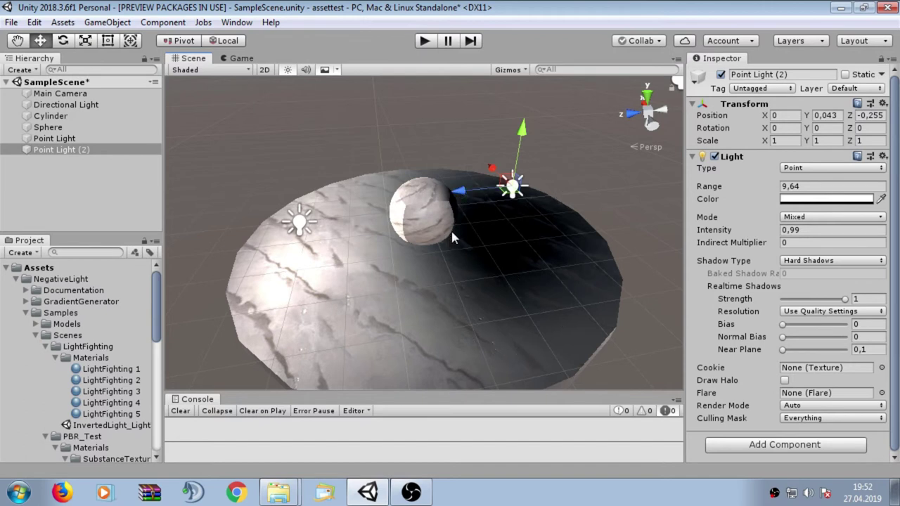
drag(462, 194, 468, 192)
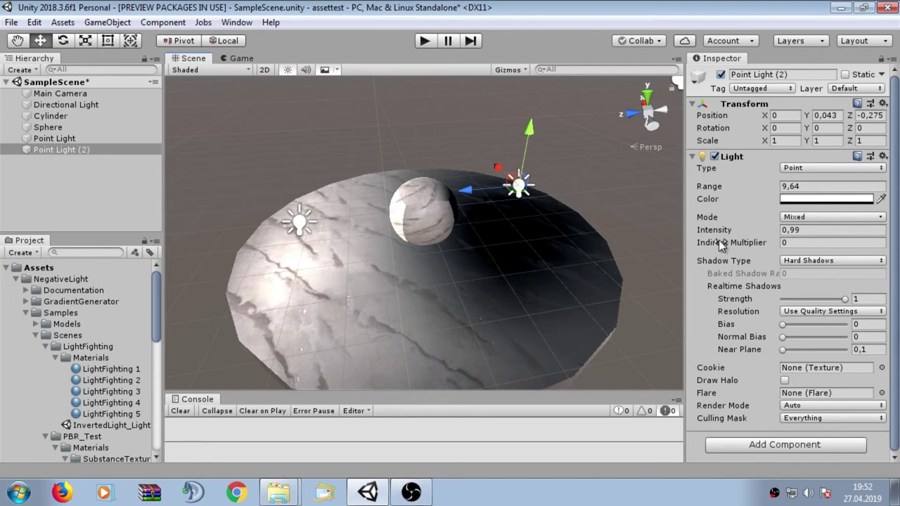
- Return Point Light (2) to Realtime mode and move it along its Z axis
click(798, 218)
click(801, 232)
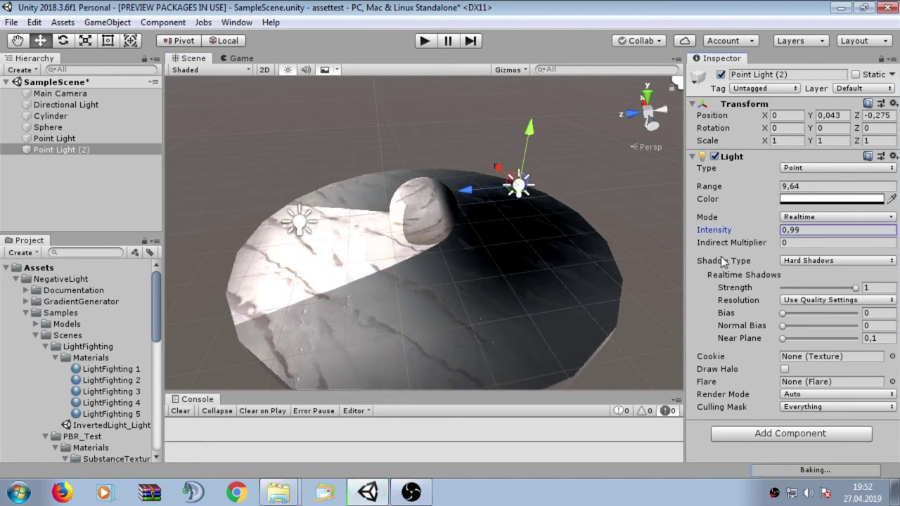
drag(468, 192, 494, 197)
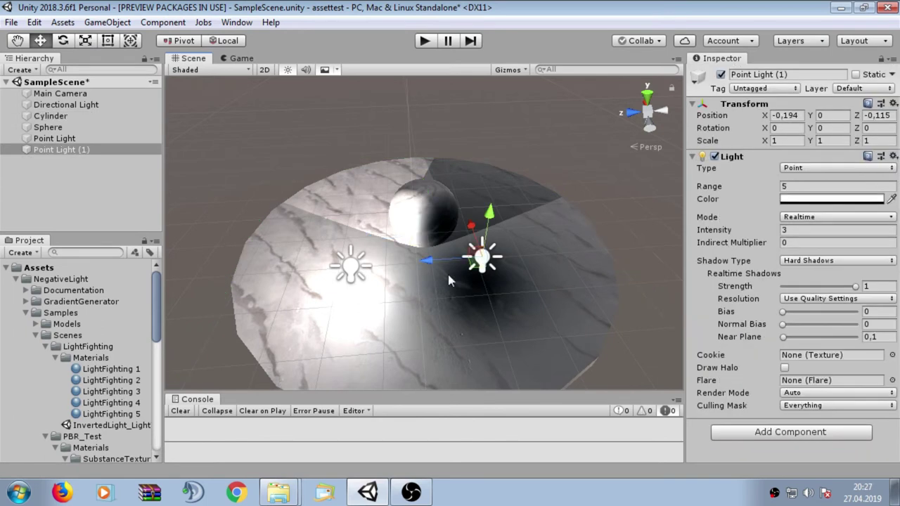
- Move Point Light (1) along the Z axis to 0,162 so that it overlaps Point Light
drag(437, 262, 320, 270)
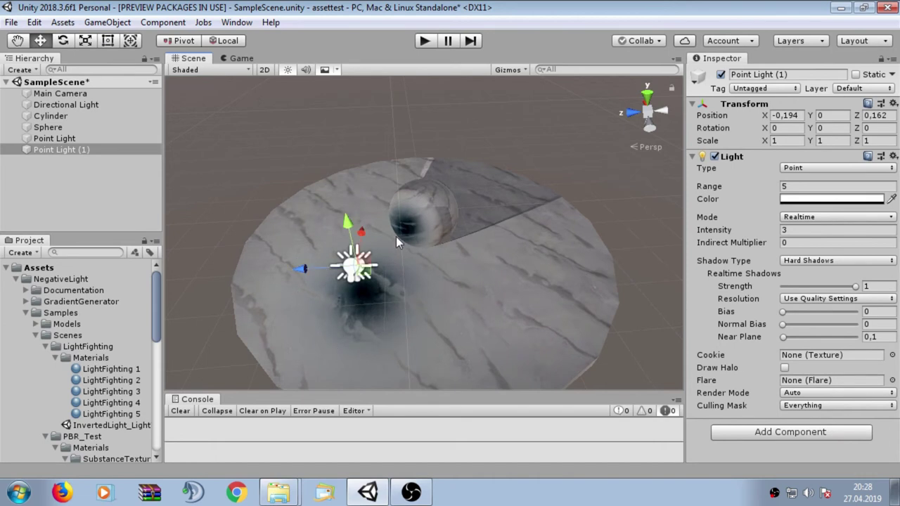
- In the cylinder's testmaterial Negative Light Mixer, set the second negative pass power to 0,25 and the first negative pass power to 0,75
click(453, 328)
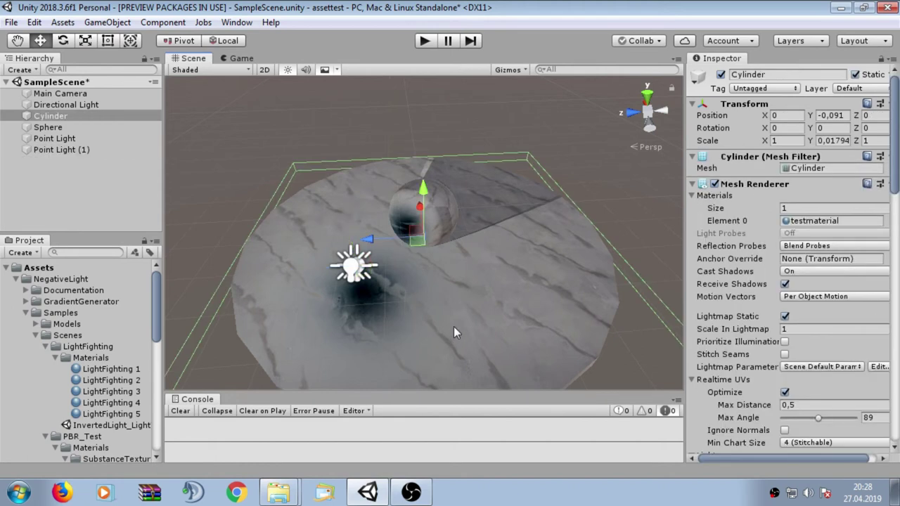
scroll(756, 292, down, 15)
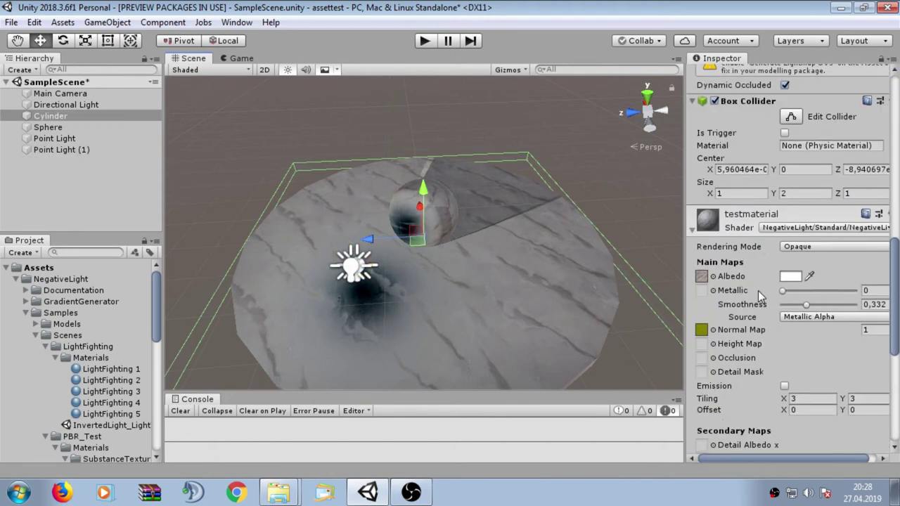
scroll(759, 294, down, 5)
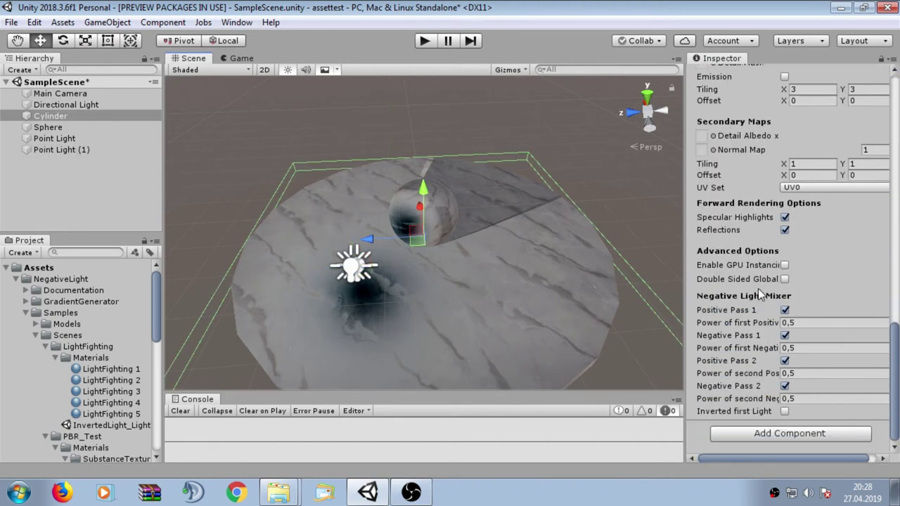
click(788, 398)
text(0,25)
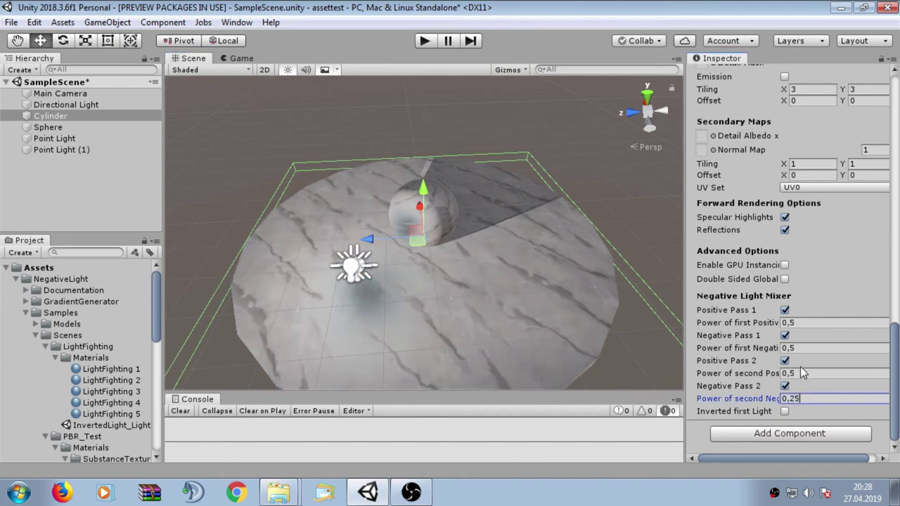
click(798, 349)
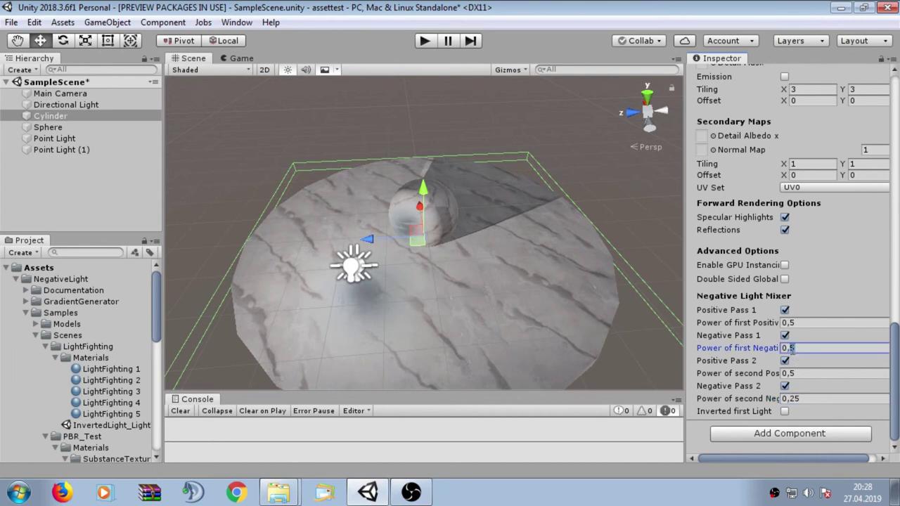
text(0,75)
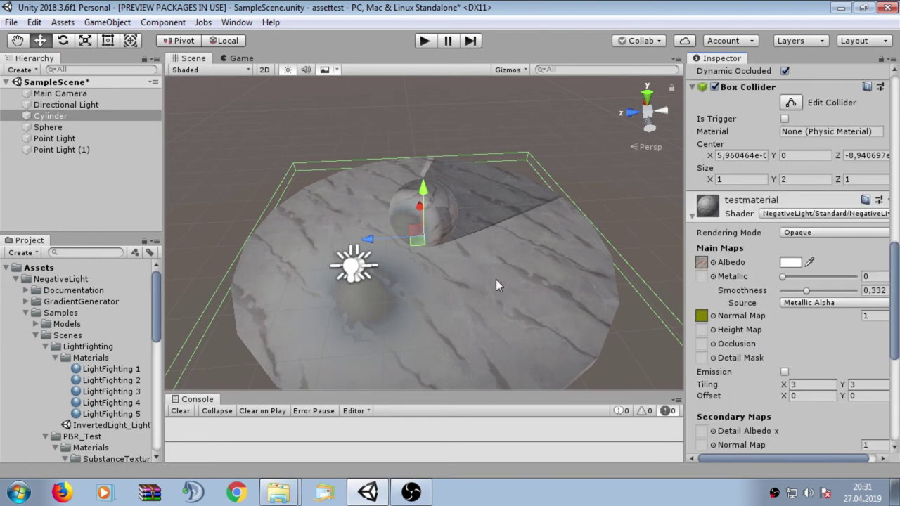
- Change testmaterial's shader to NegativeLight_X4 and review its Light Mixer settings
click(815, 214)
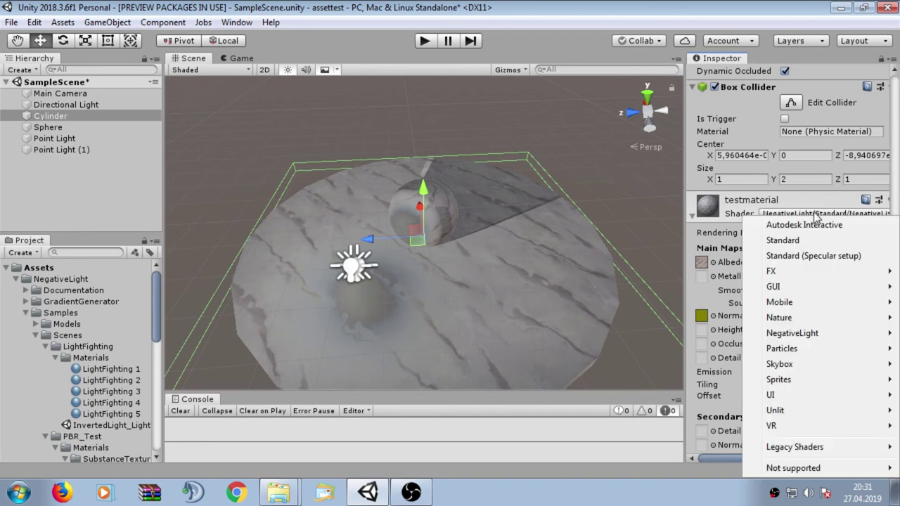
mouse_move(791, 335)
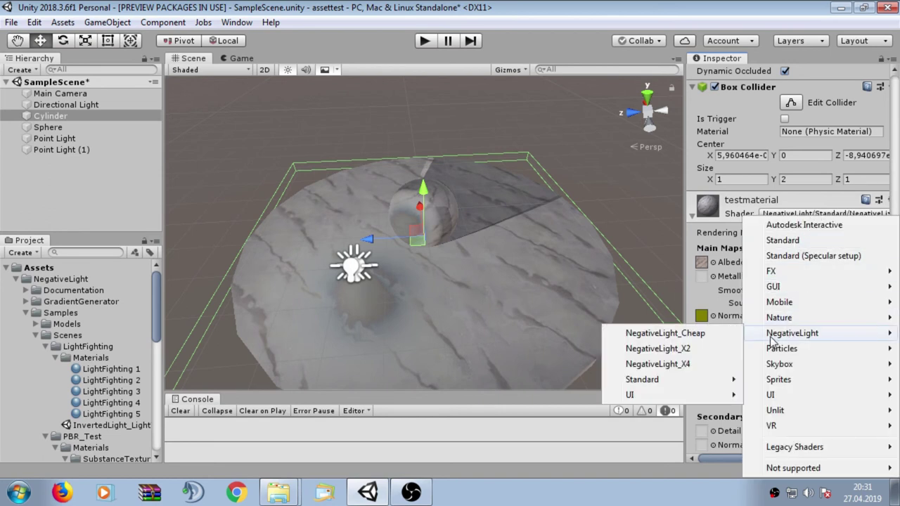
click(691, 361)
scroll(776, 334, down, 4)
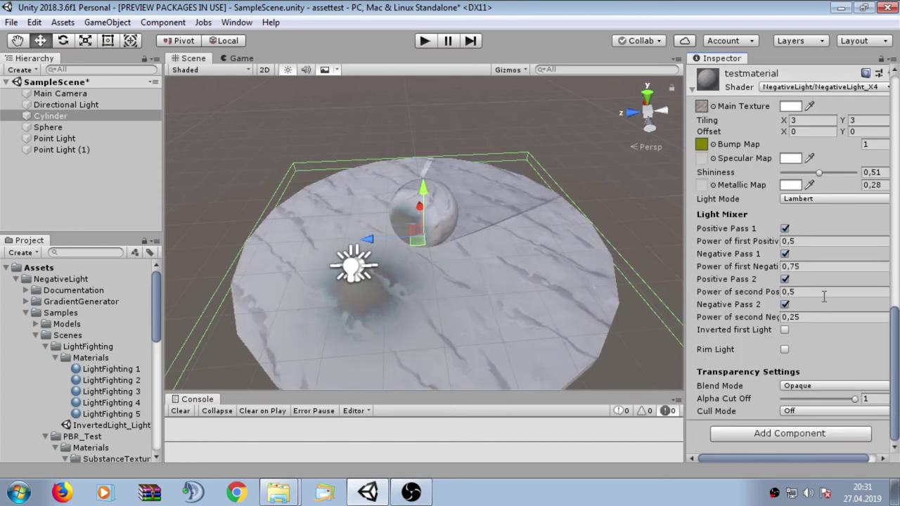
- Change testmaterial's shader to NegativeLight_X2
scroll(791, 201, up, 3)
click(798, 214)
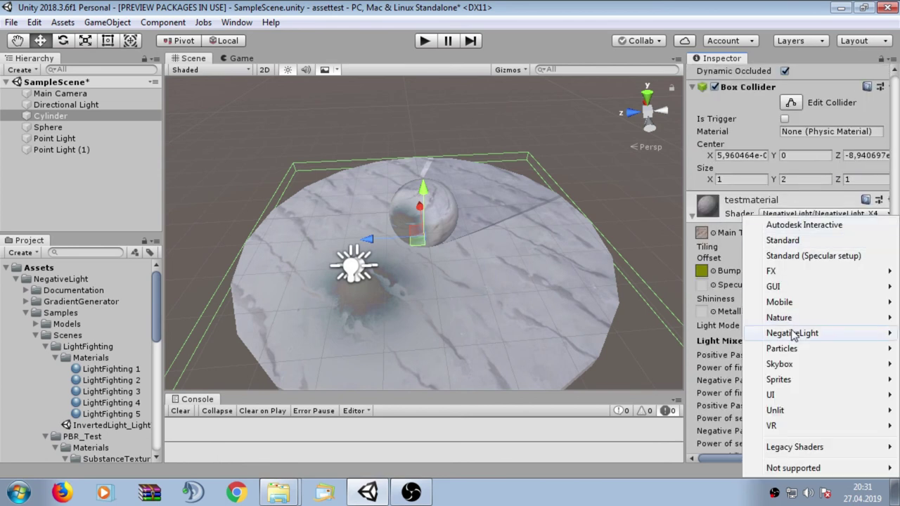
mouse_move(793, 333)
click(708, 347)
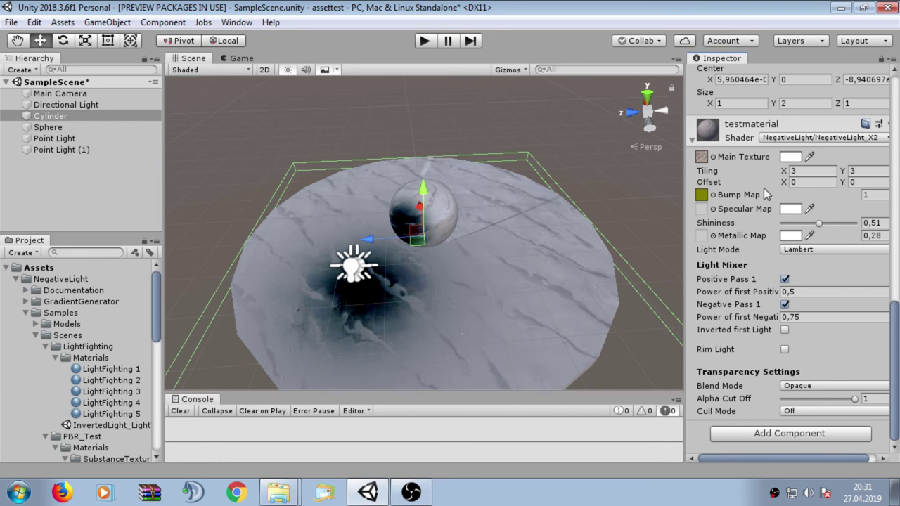
- Change testmaterial's shader to NegativeLight_Cheap and set First Negative Lightpower to 0,66
click(782, 139)
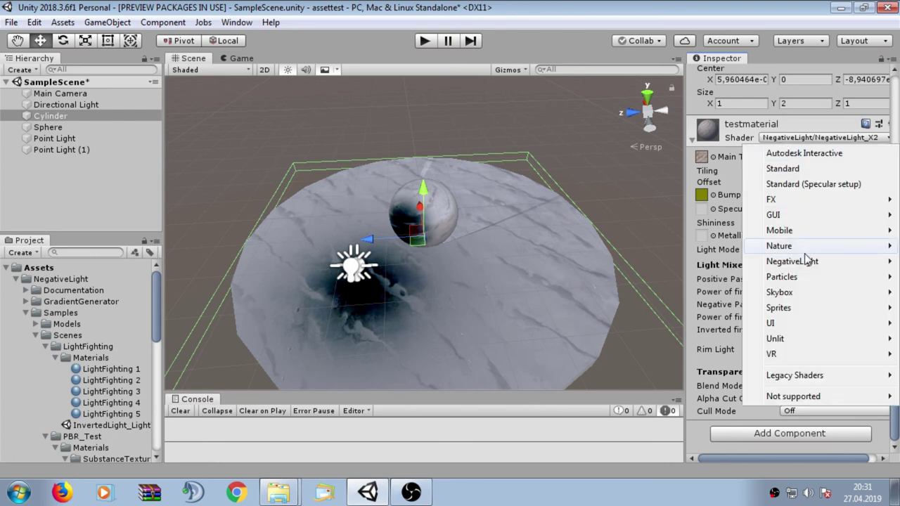
mouse_move(807, 261)
click(697, 263)
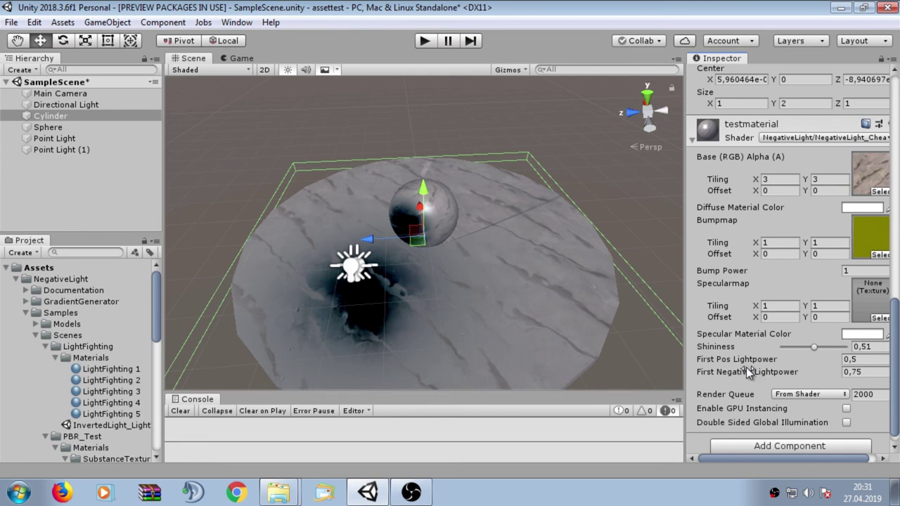
mouse_move(765, 371)
mouse_down()
mouse_move(755, 367)
mouse_move(776, 369)
mouse_move(766, 364)
mouse_up()
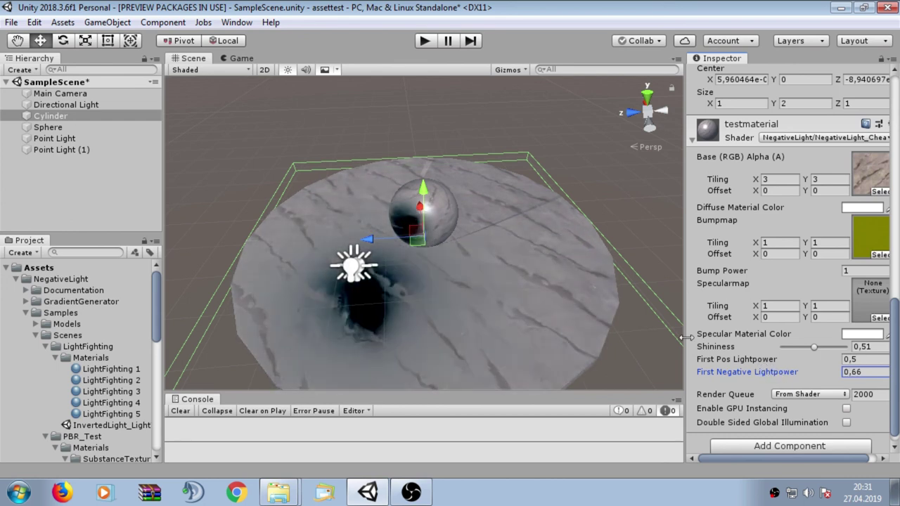